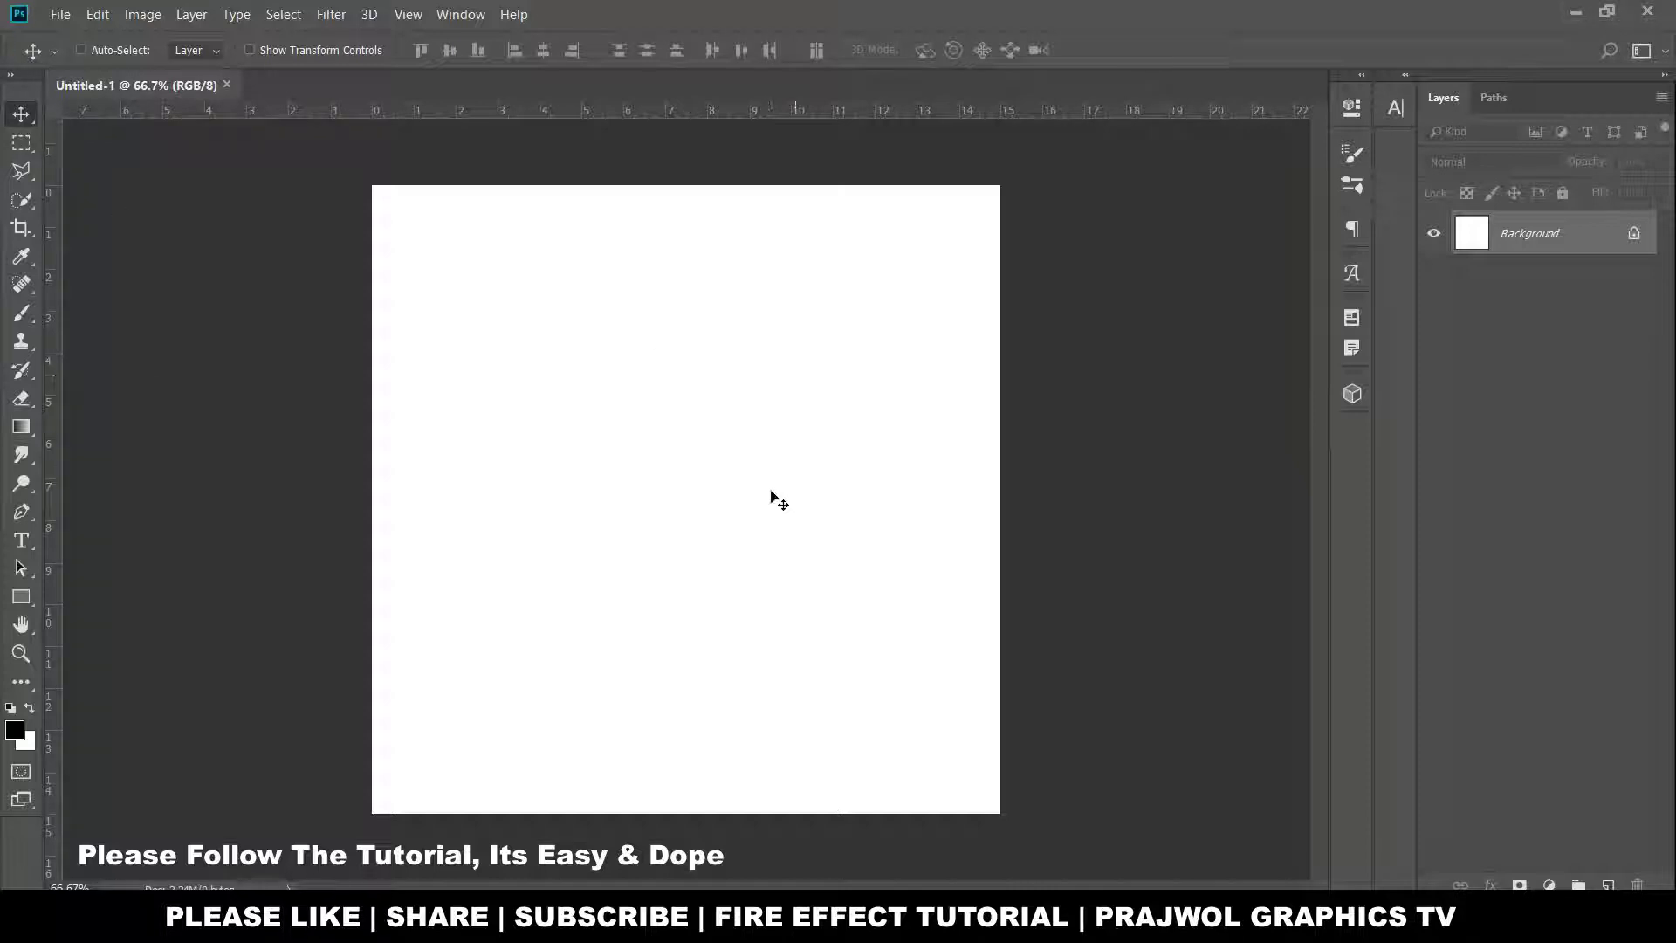
Fill the background with black and add an empty Layer 1 above it
{"action": "key", "text": "alt+BackSpace"}
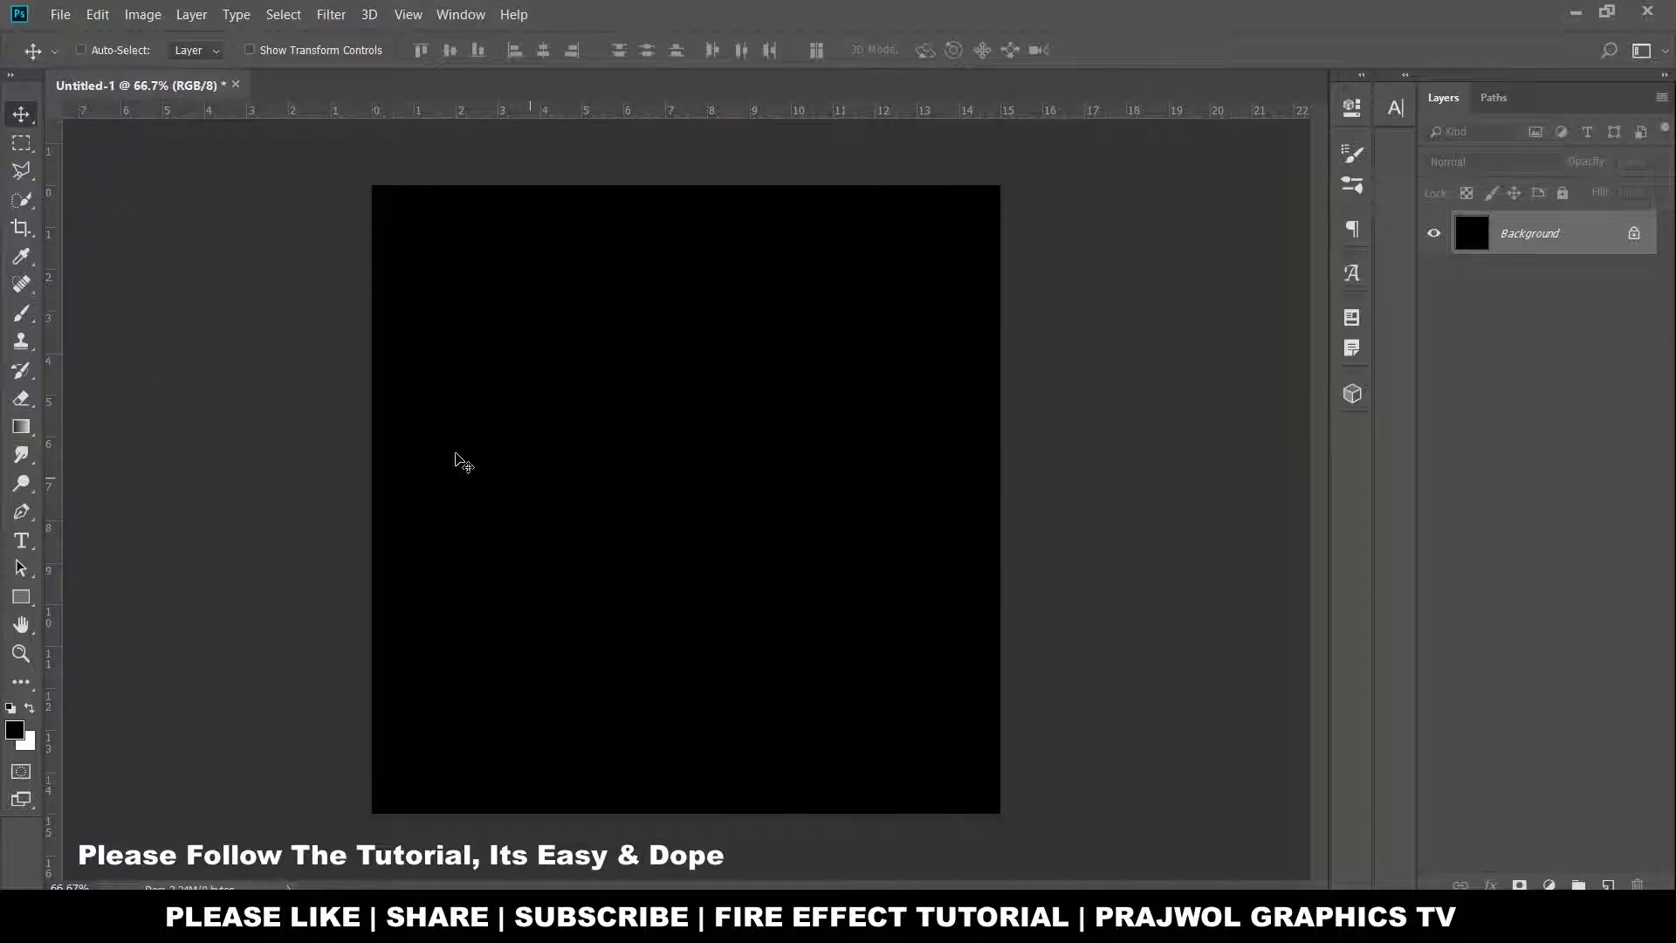
{"action": "key", "text": "ctrl+shift+alt+n"}
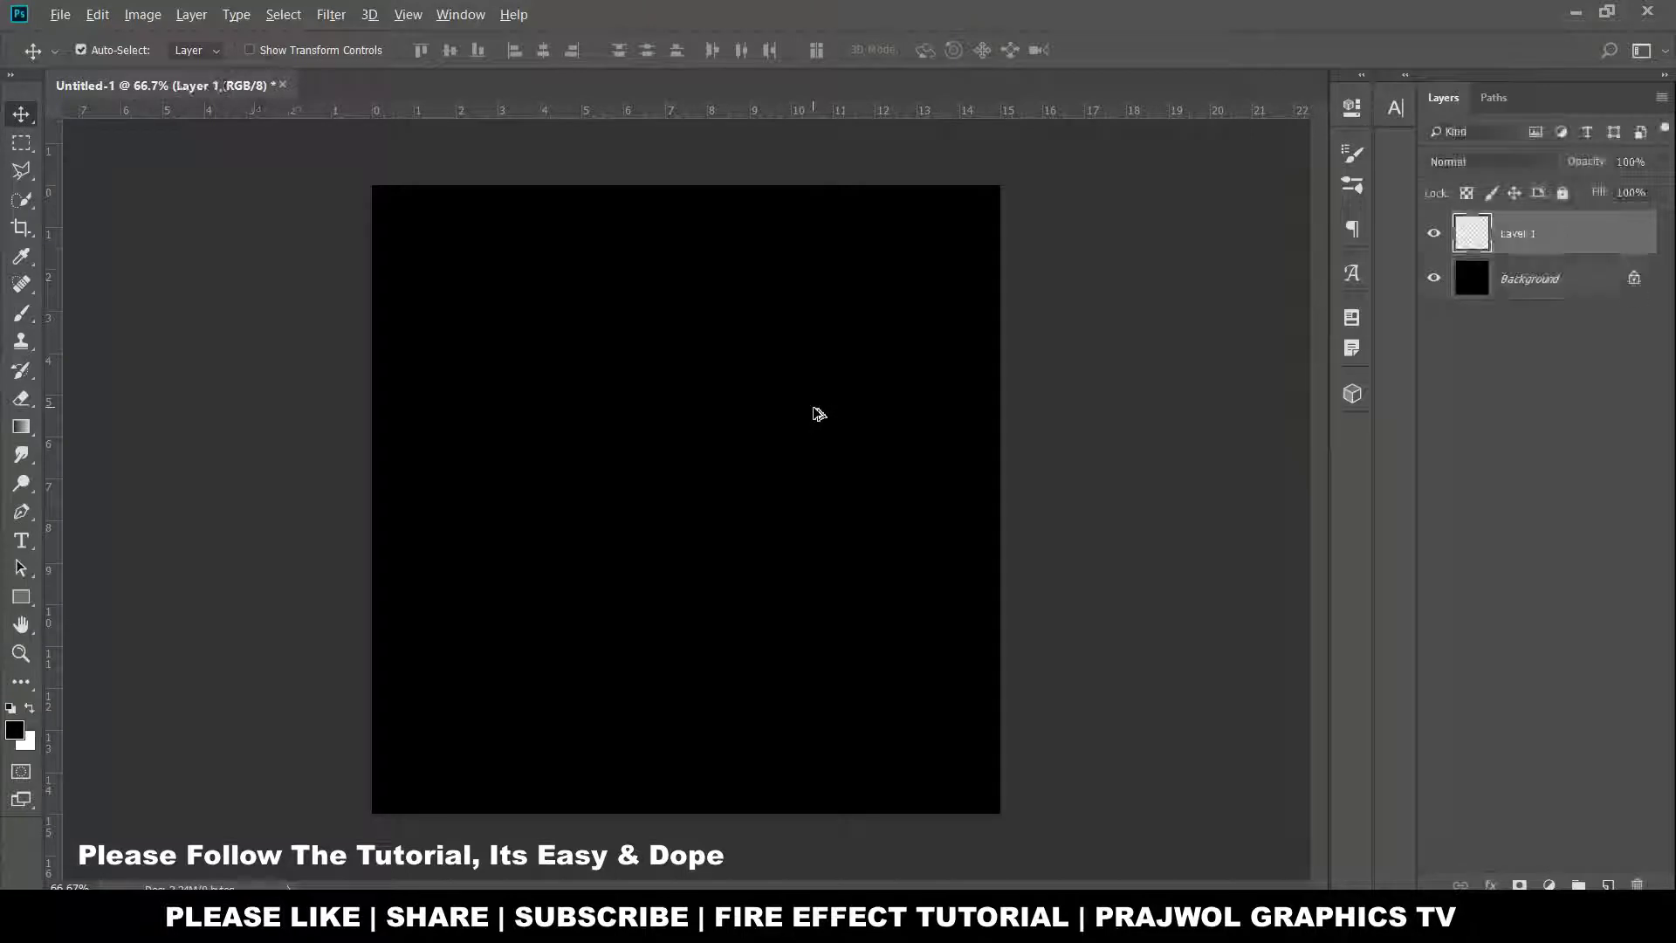
Add spaced red Impact text 'C O V I D' across the canvas centre
{"action": "key", "text": "t"}
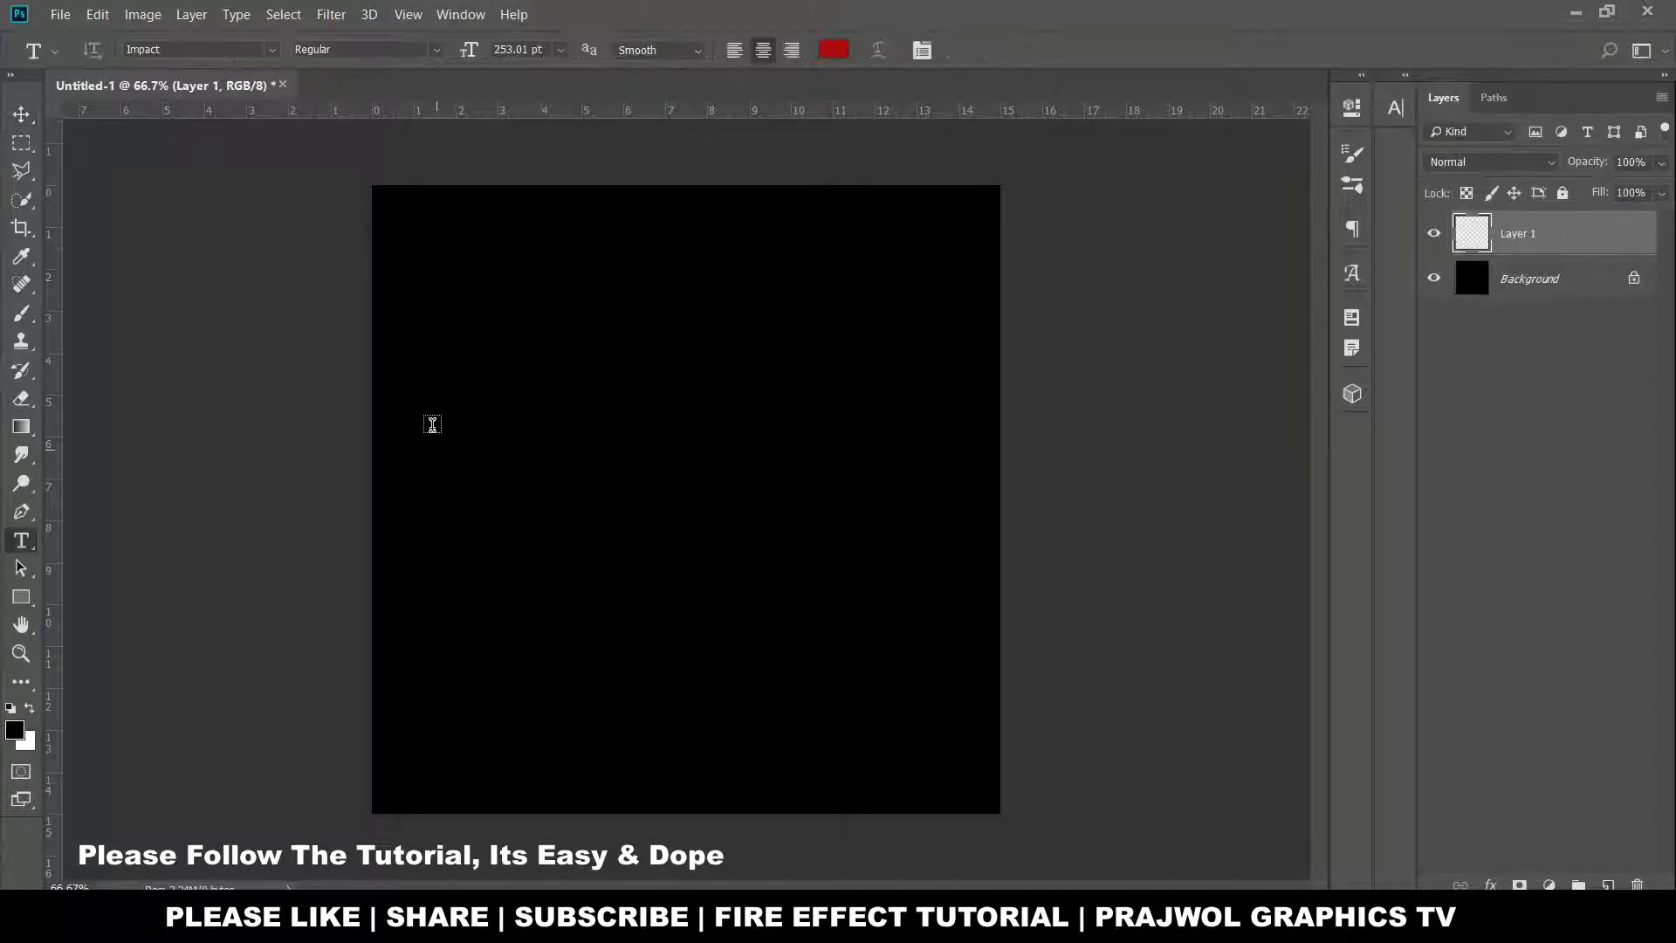
{"action": "left_click_drag", "start_coordinate": [439, 397], "coordinate": [960, 604]}
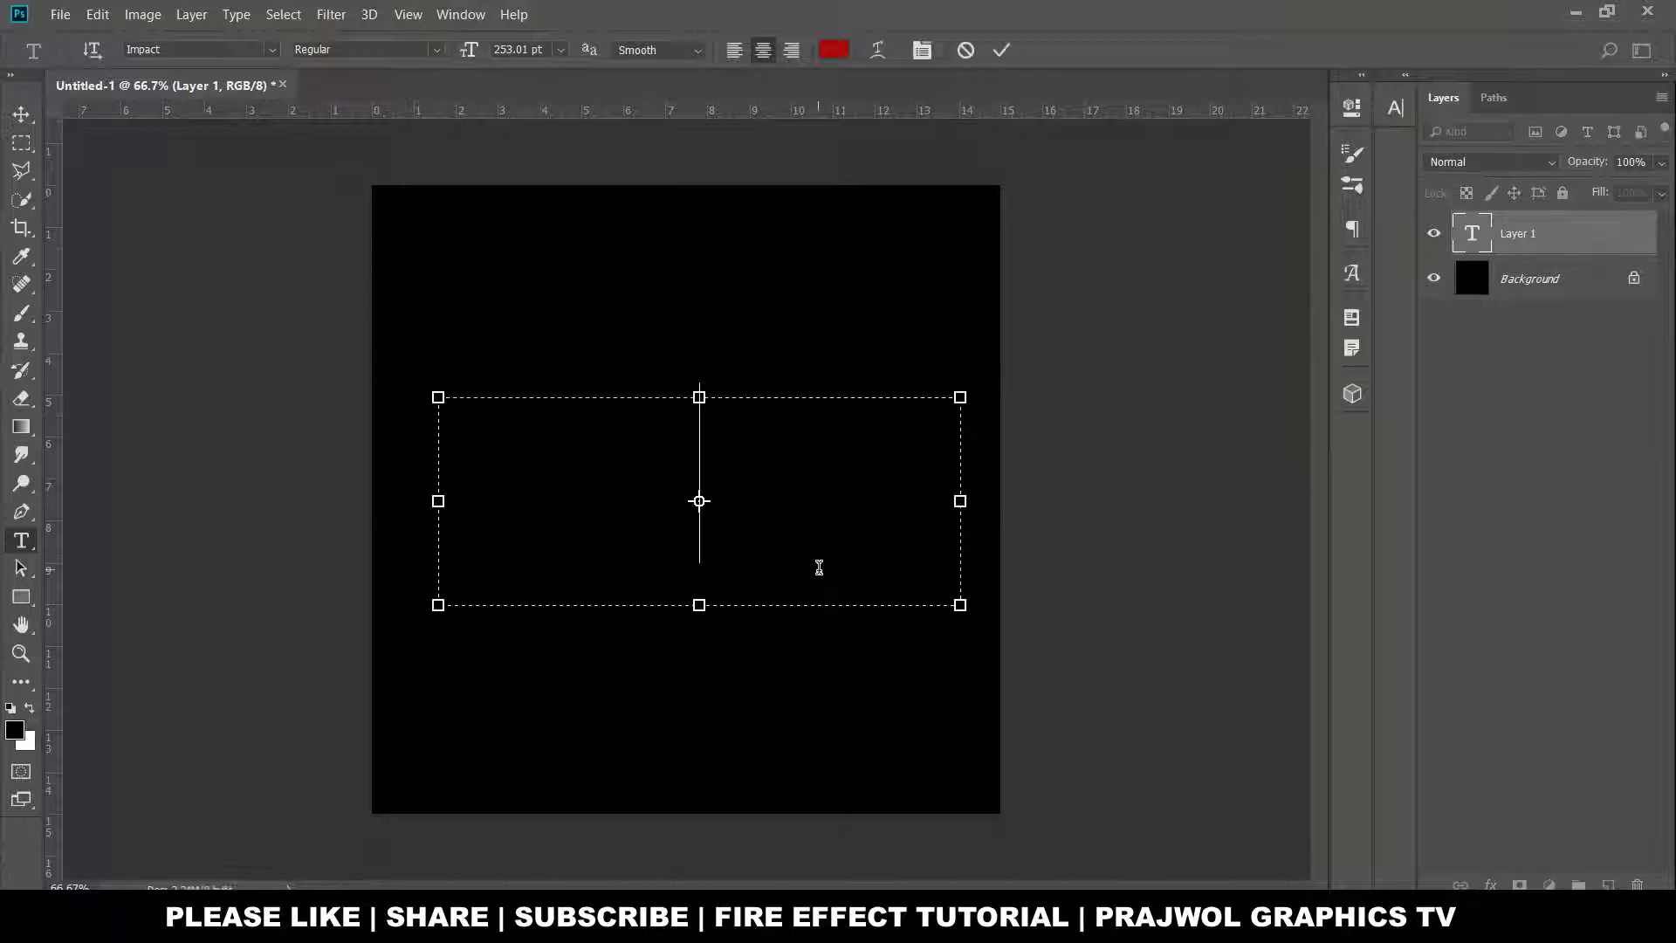
{"action": "type", "text": "C O V I "}
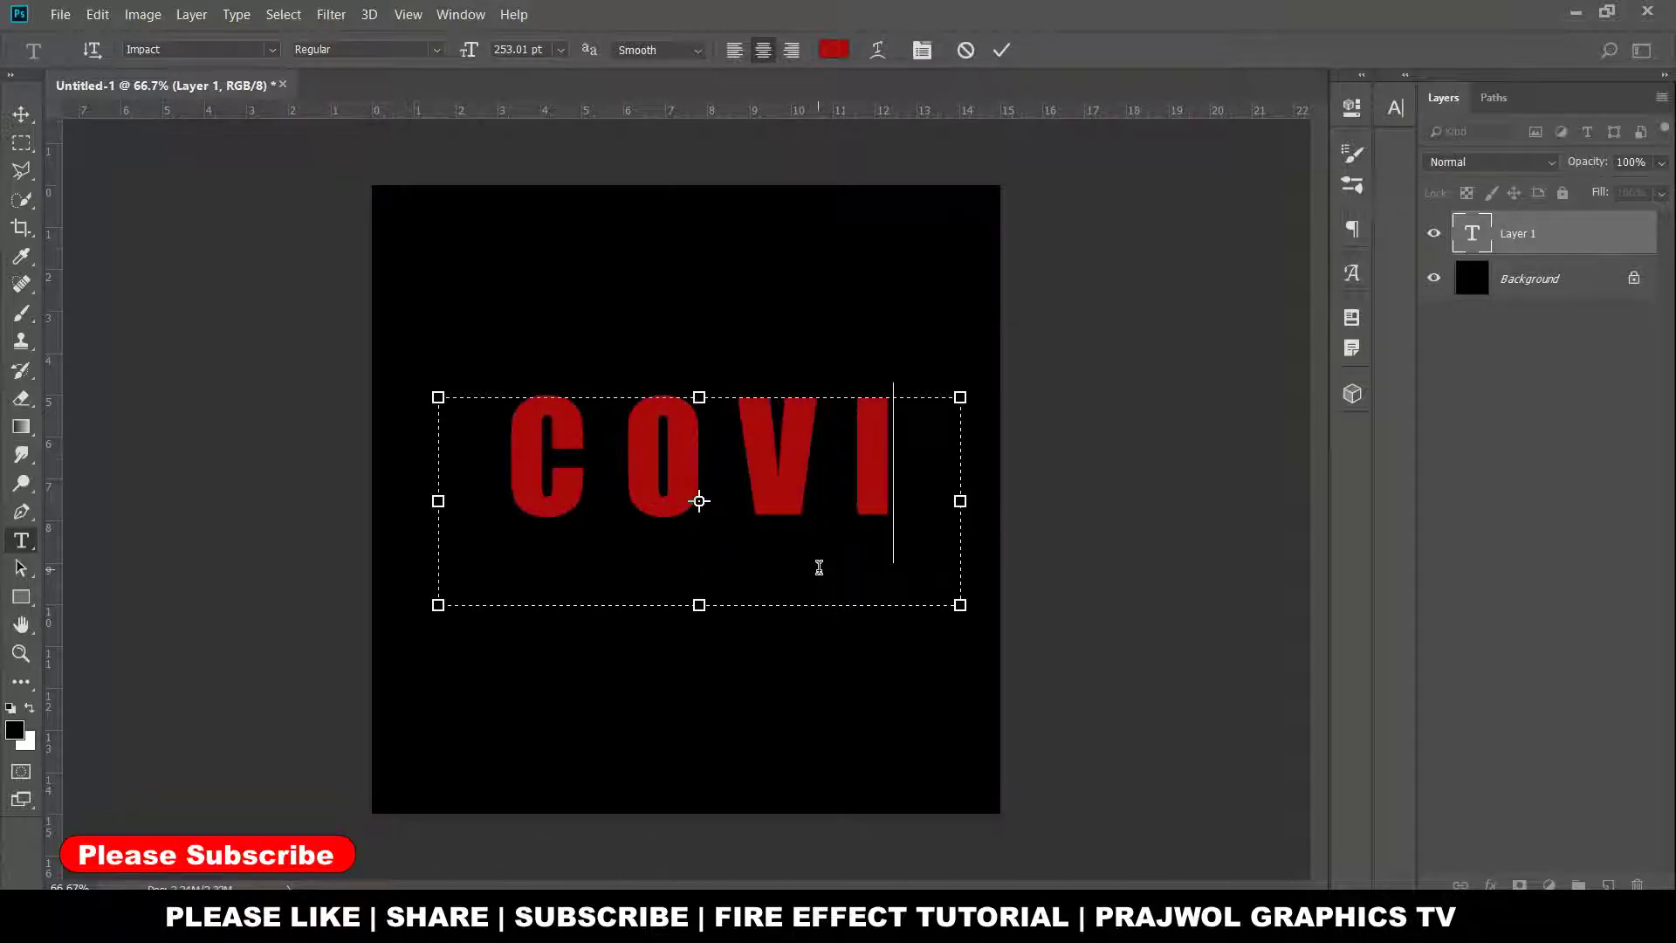
{"action": "type", "text": "D"}
{"action": "key", "text": "ctrl+Return"}
{"action": "key", "text": "v"}
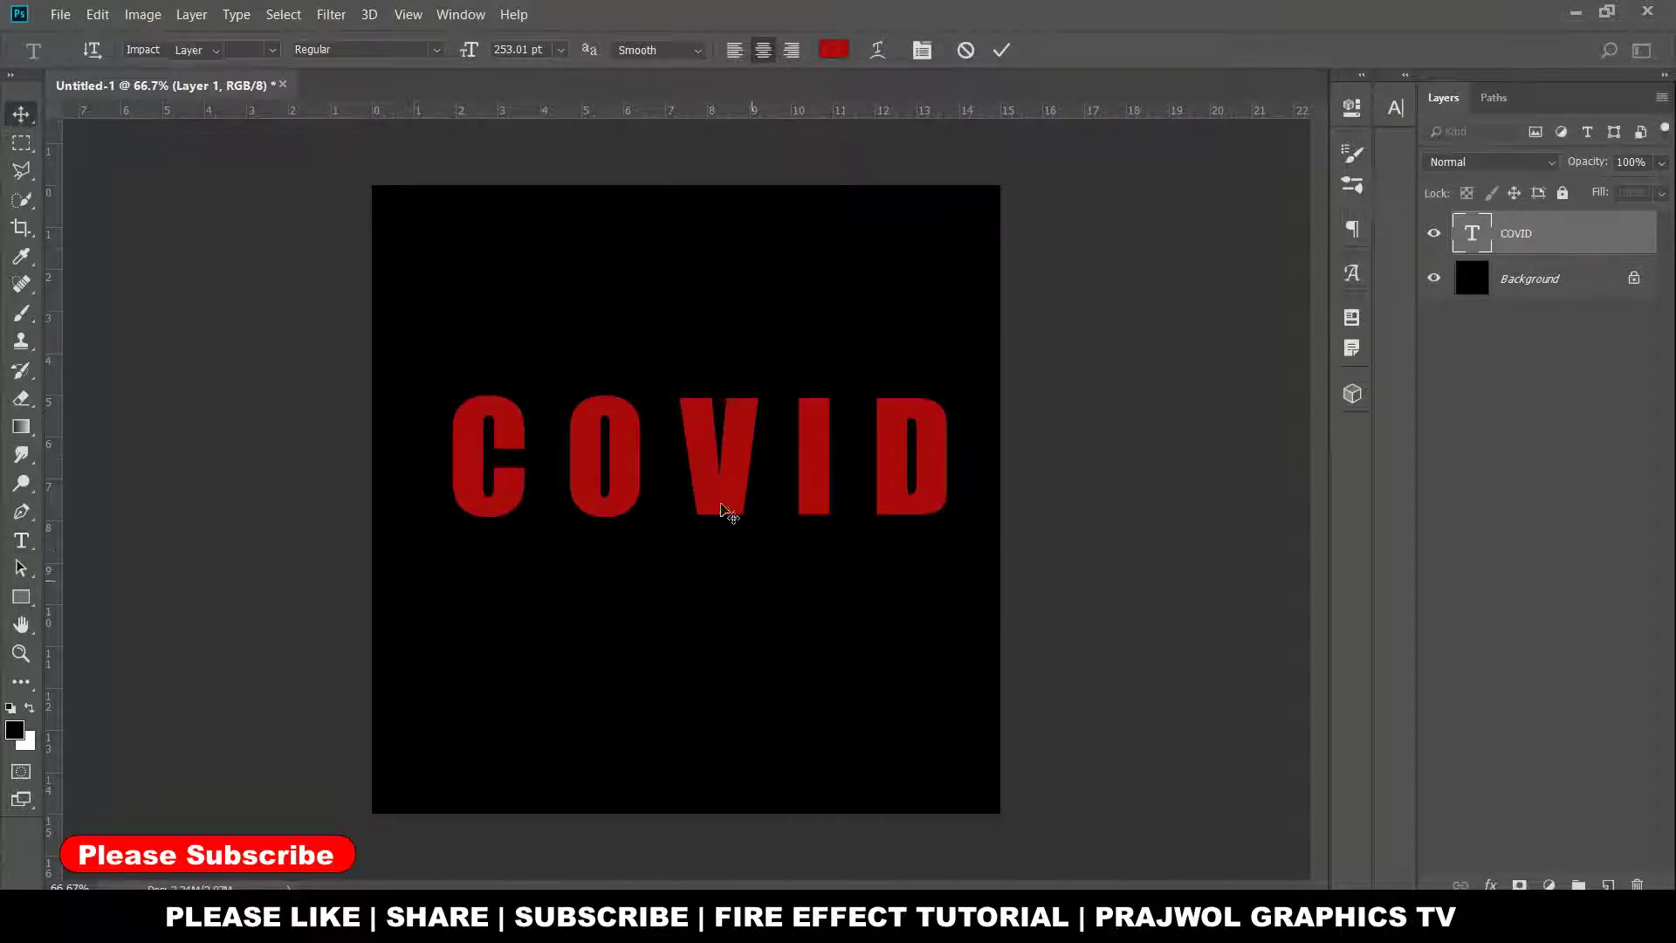
{"action": "left_click_drag", "start_coordinate": [721, 498], "coordinate": [708, 528]}
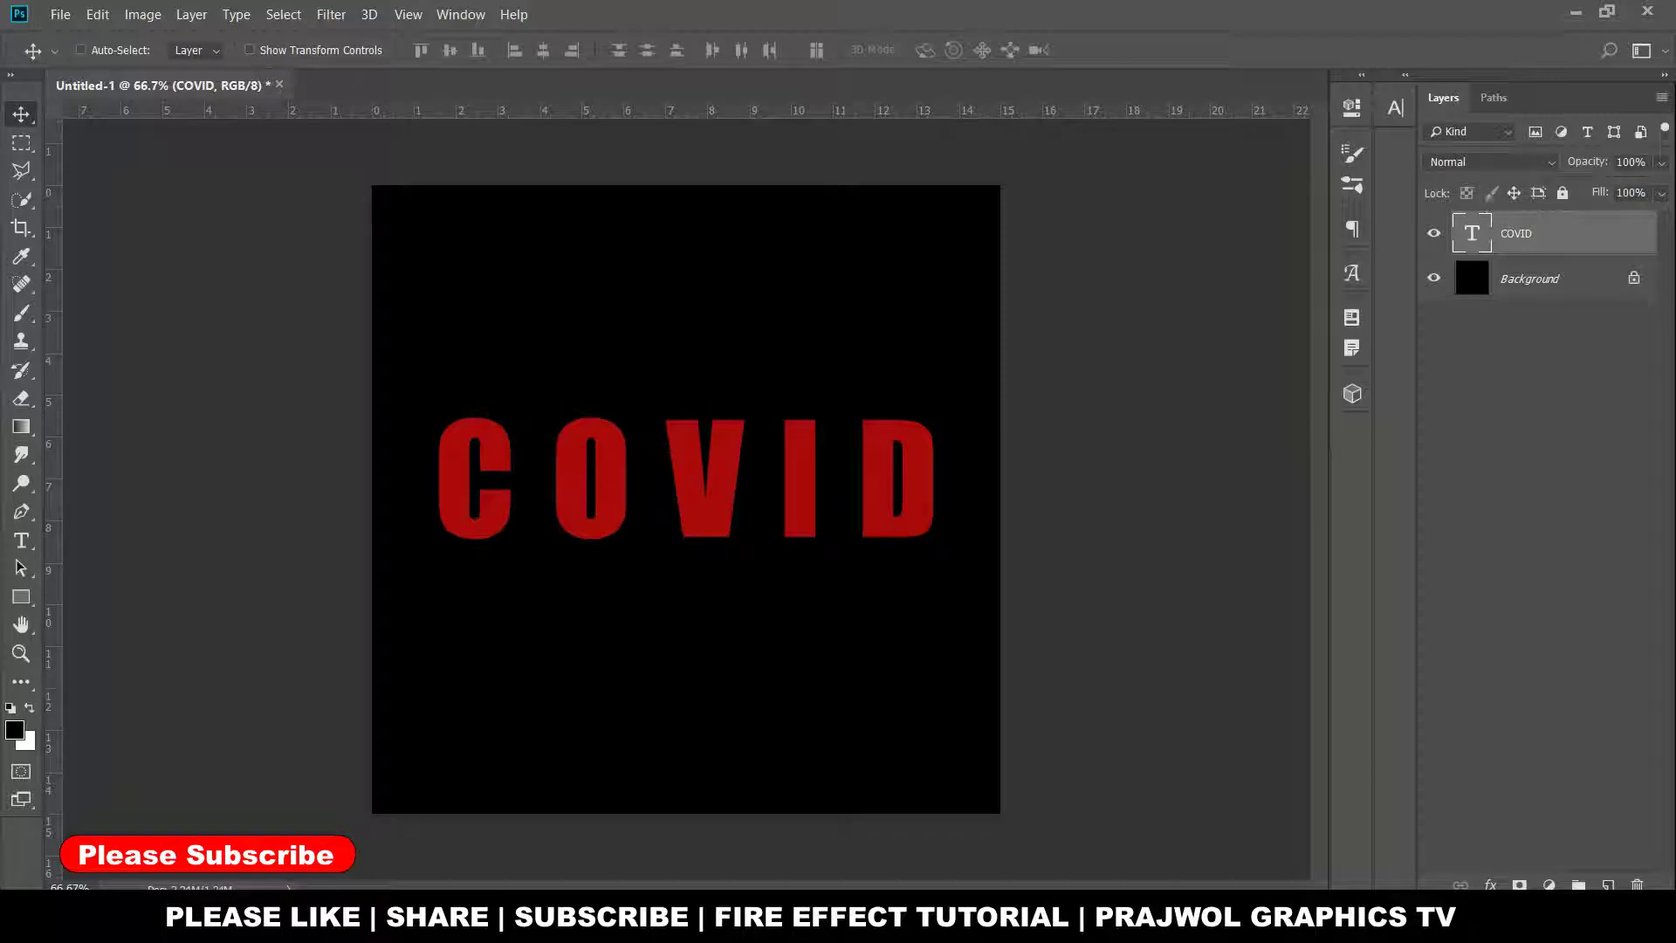
Give the COVID text layer a white 5 px outside Stroke and a black Color Overlay
{"action": "left_click", "coordinate": [1491, 884]}
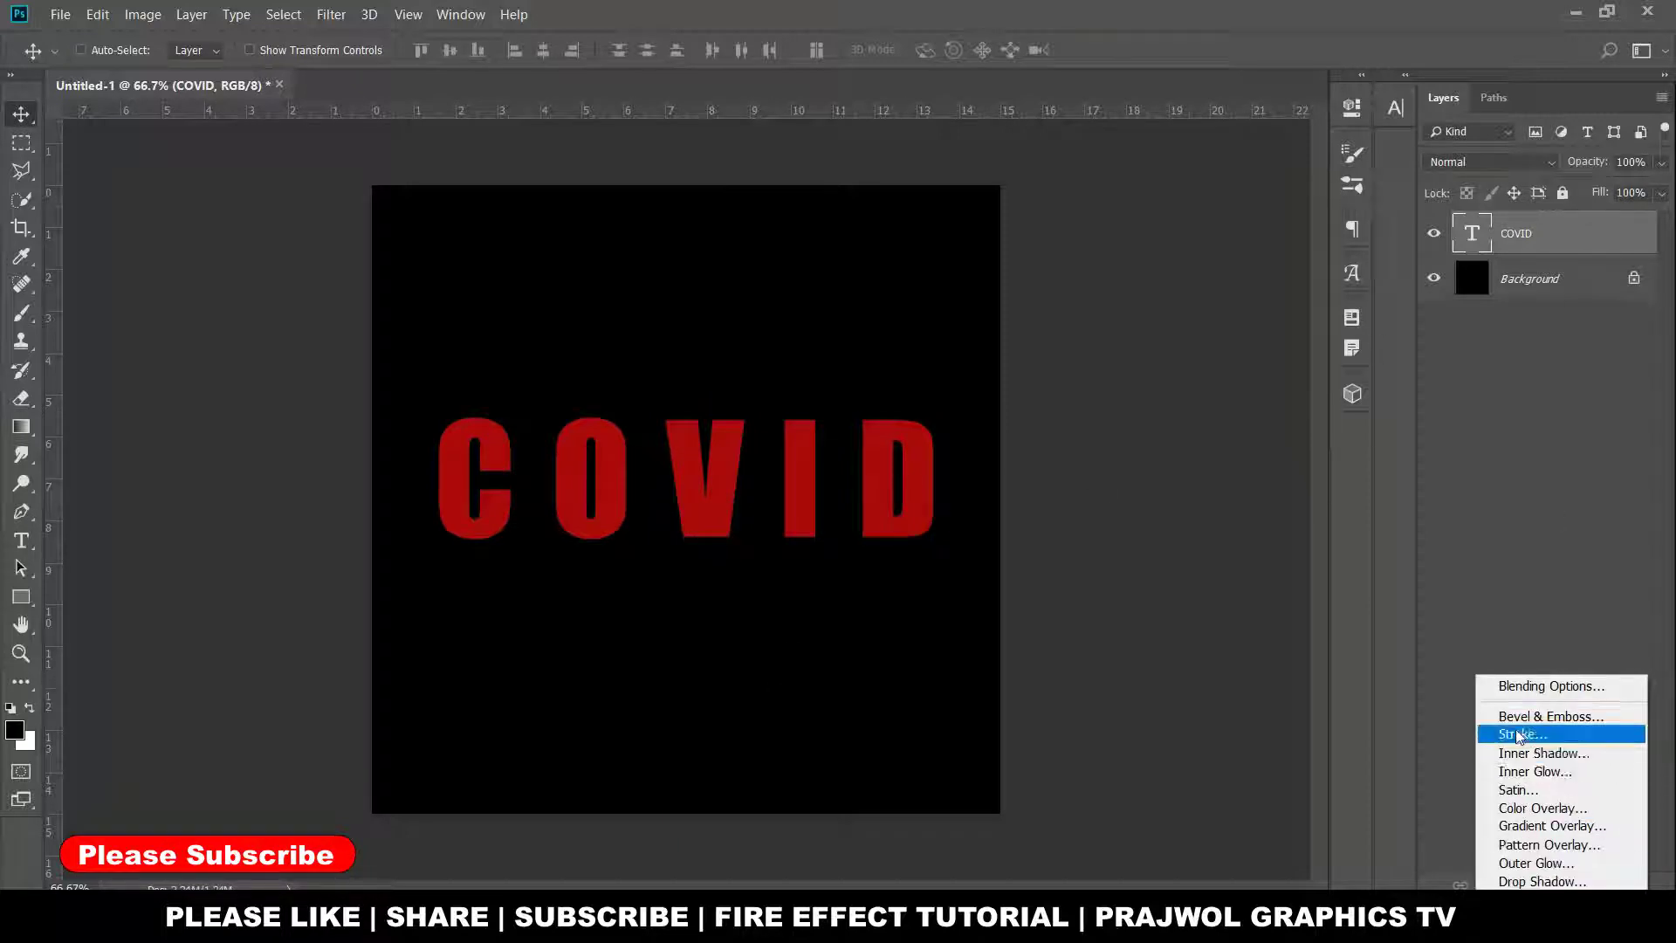
{"action": "left_click", "coordinate": [1213, 488]}
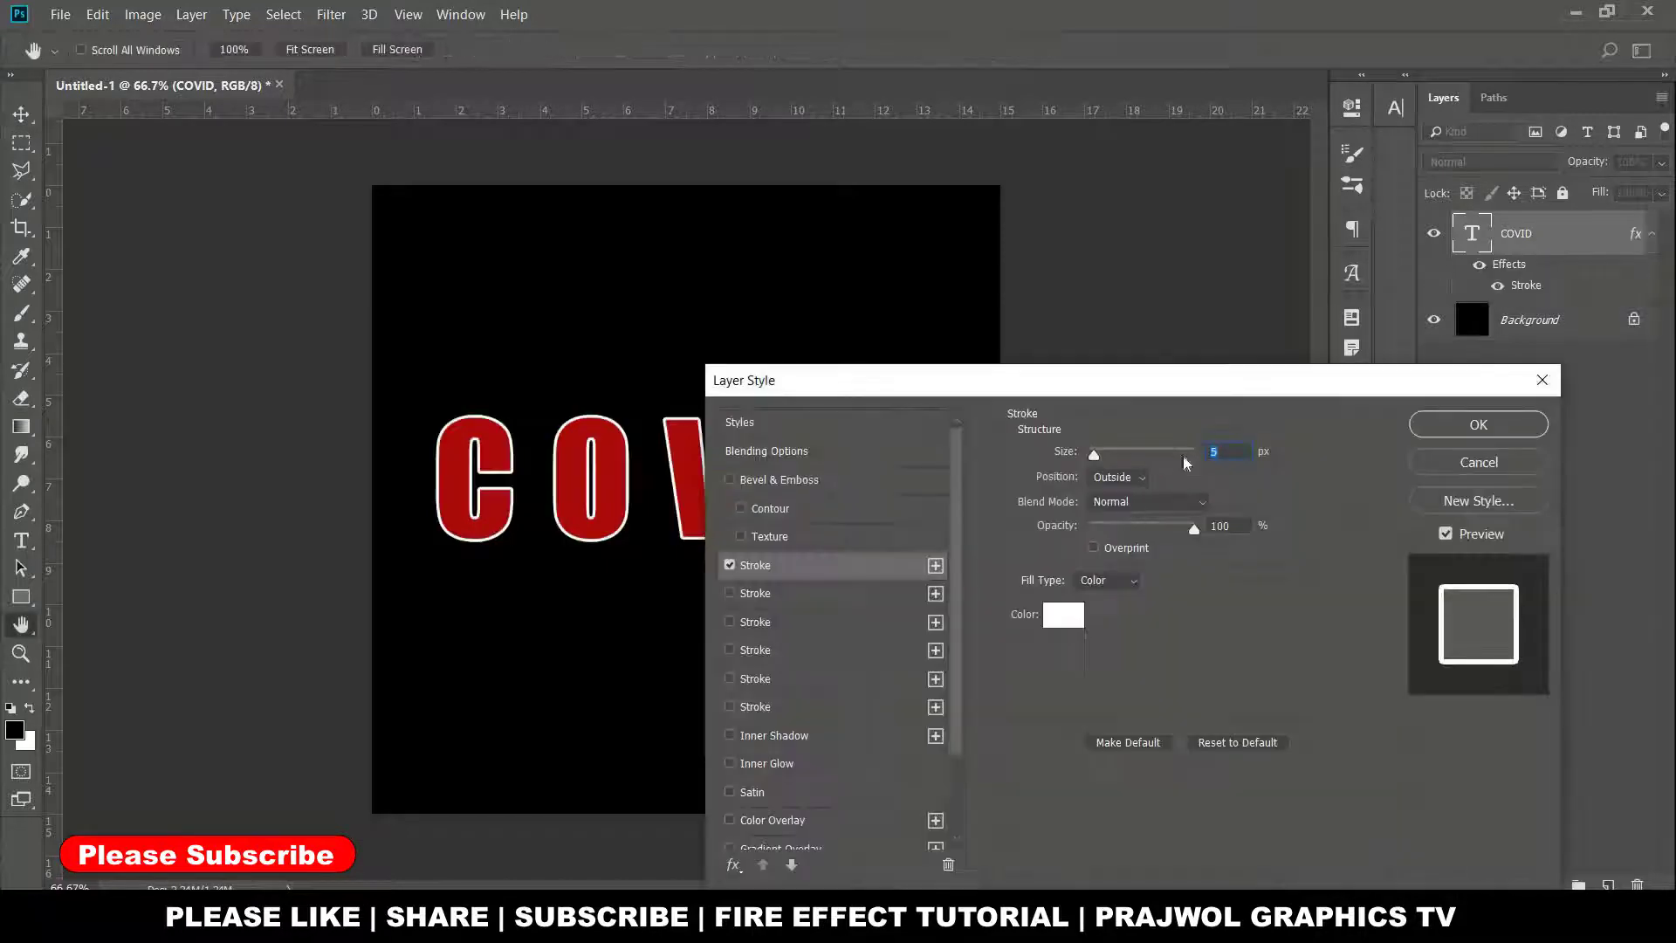
{"action": "left_click_drag", "start_coordinate": [1187, 454], "coordinate": [1094, 455]}
{"action": "left_click_drag", "start_coordinate": [949, 390], "coordinate": [1087, 175]}
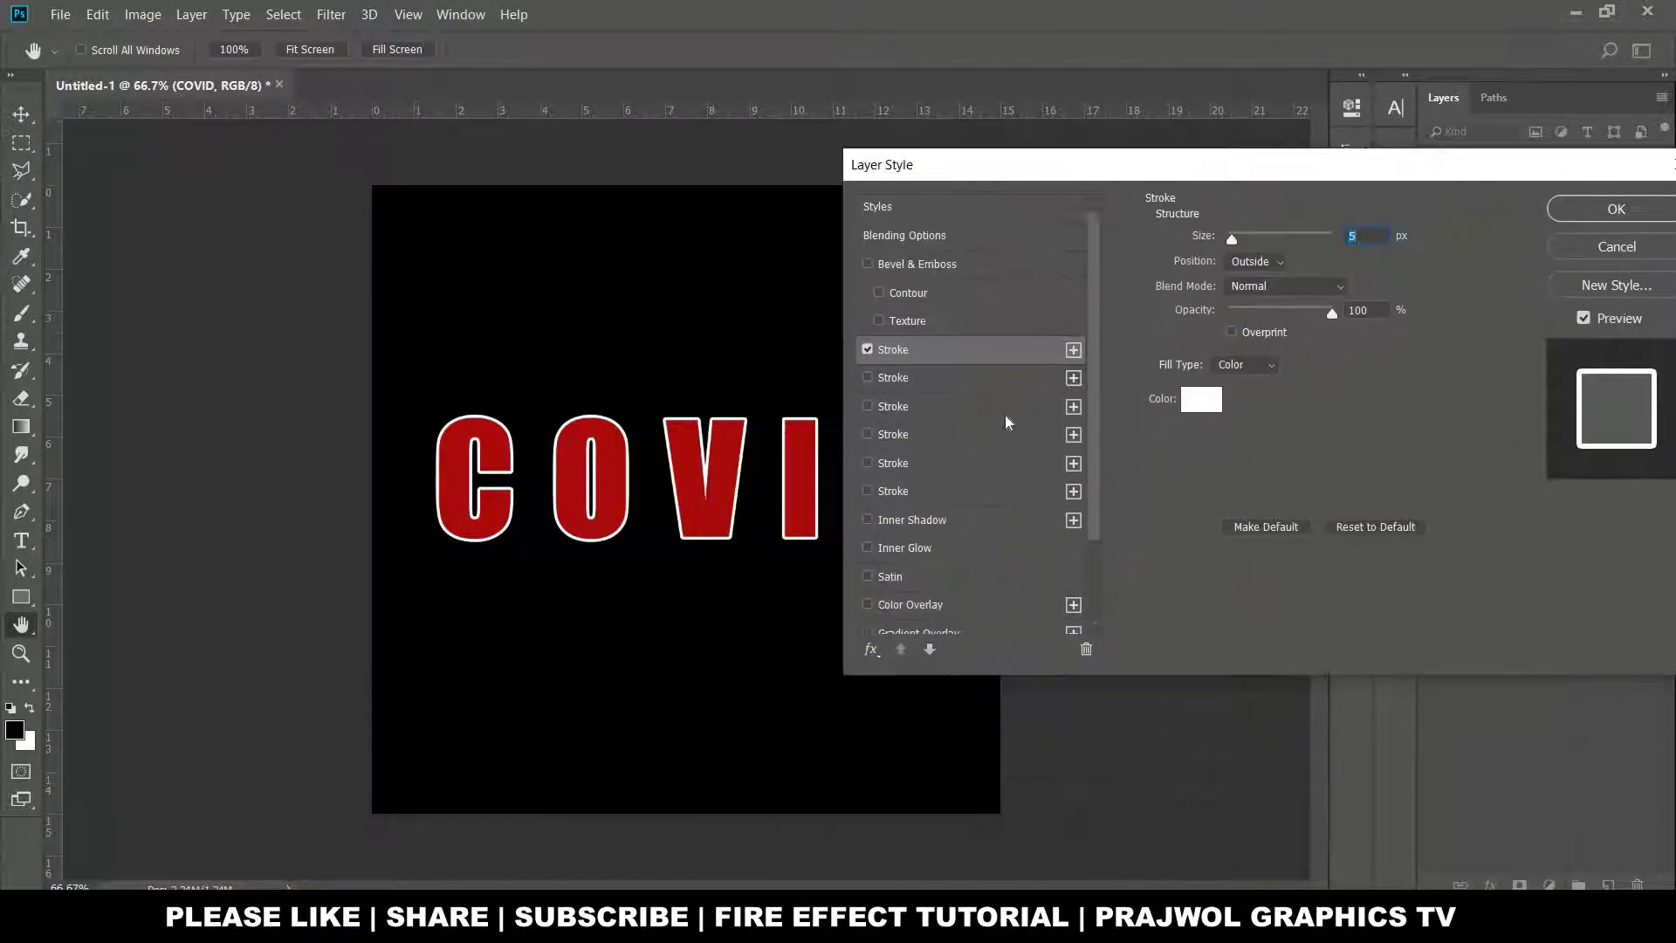
{"action": "scroll", "coordinate": [1089, 436], "scroll_direction": "down", "scroll_amount": 3}
{"action": "left_click", "coordinate": [868, 504]}
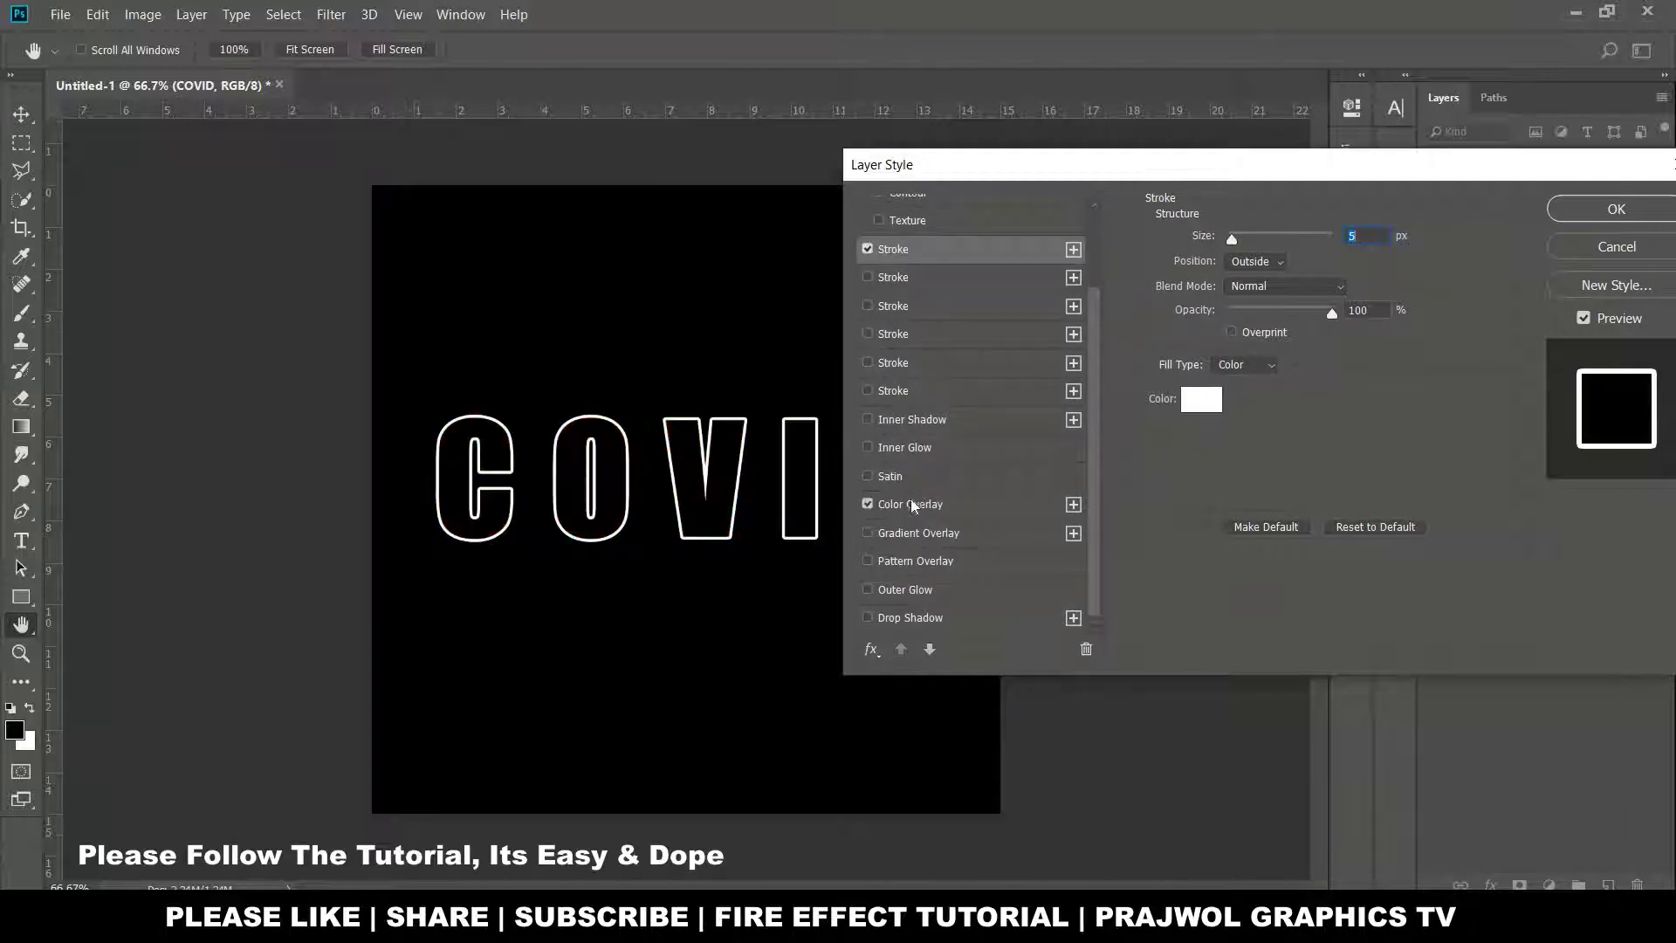
{"action": "left_click", "coordinate": [1373, 240]}
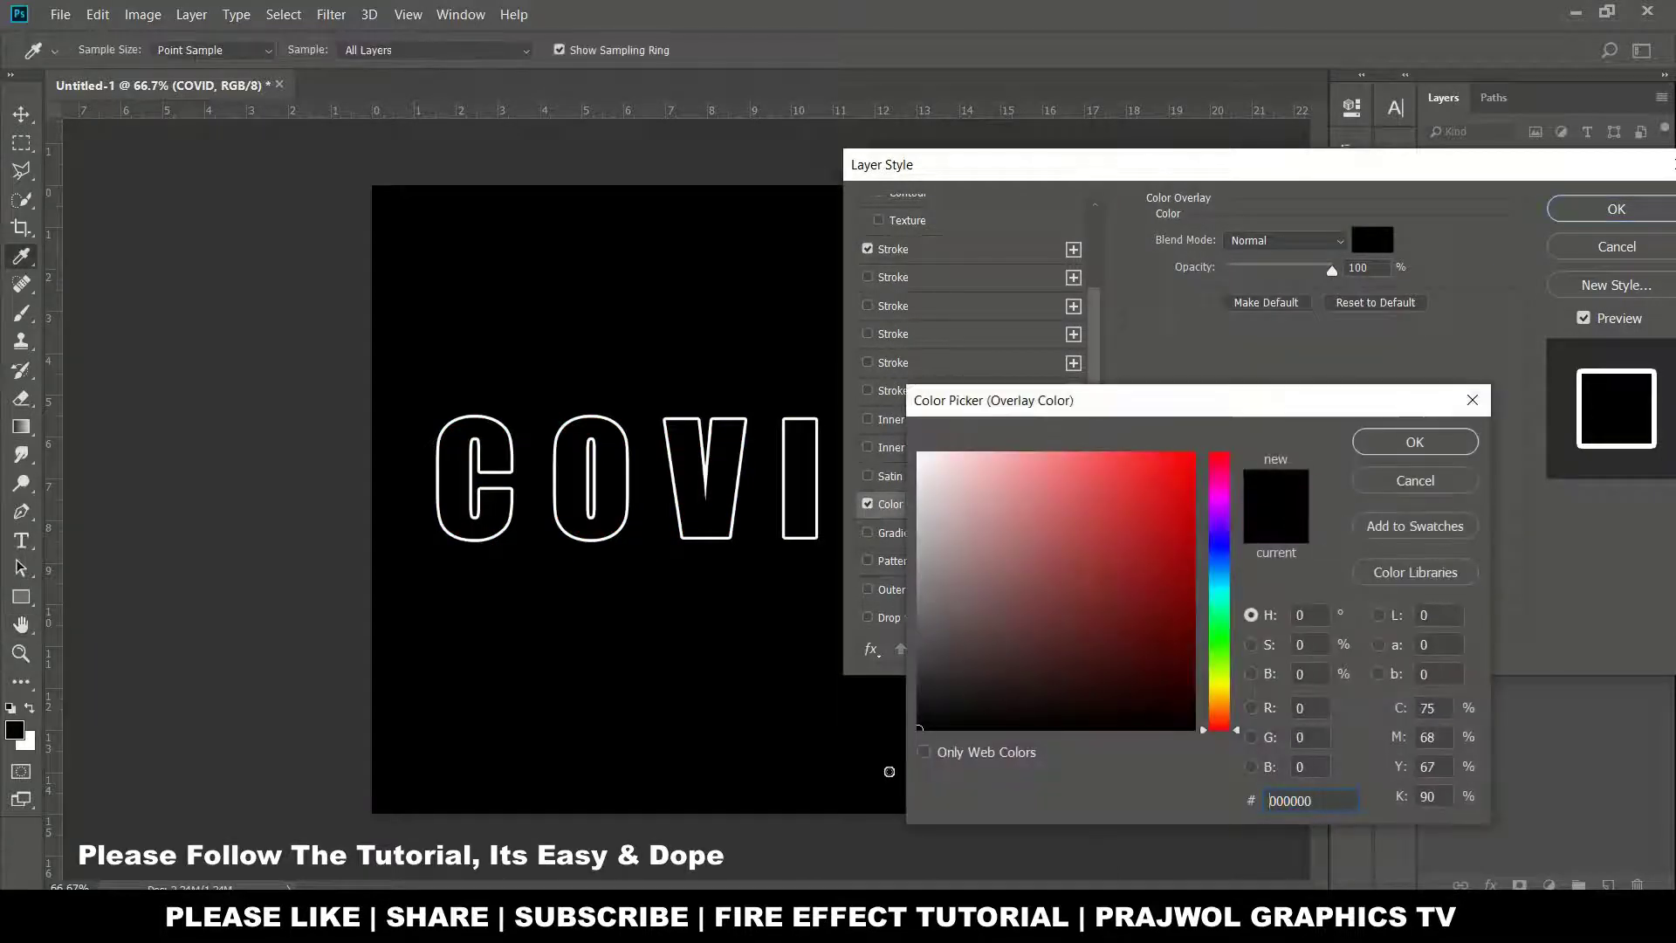
{"action": "left_click", "coordinate": [1414, 442]}
{"action": "left_click", "coordinate": [1617, 210]}
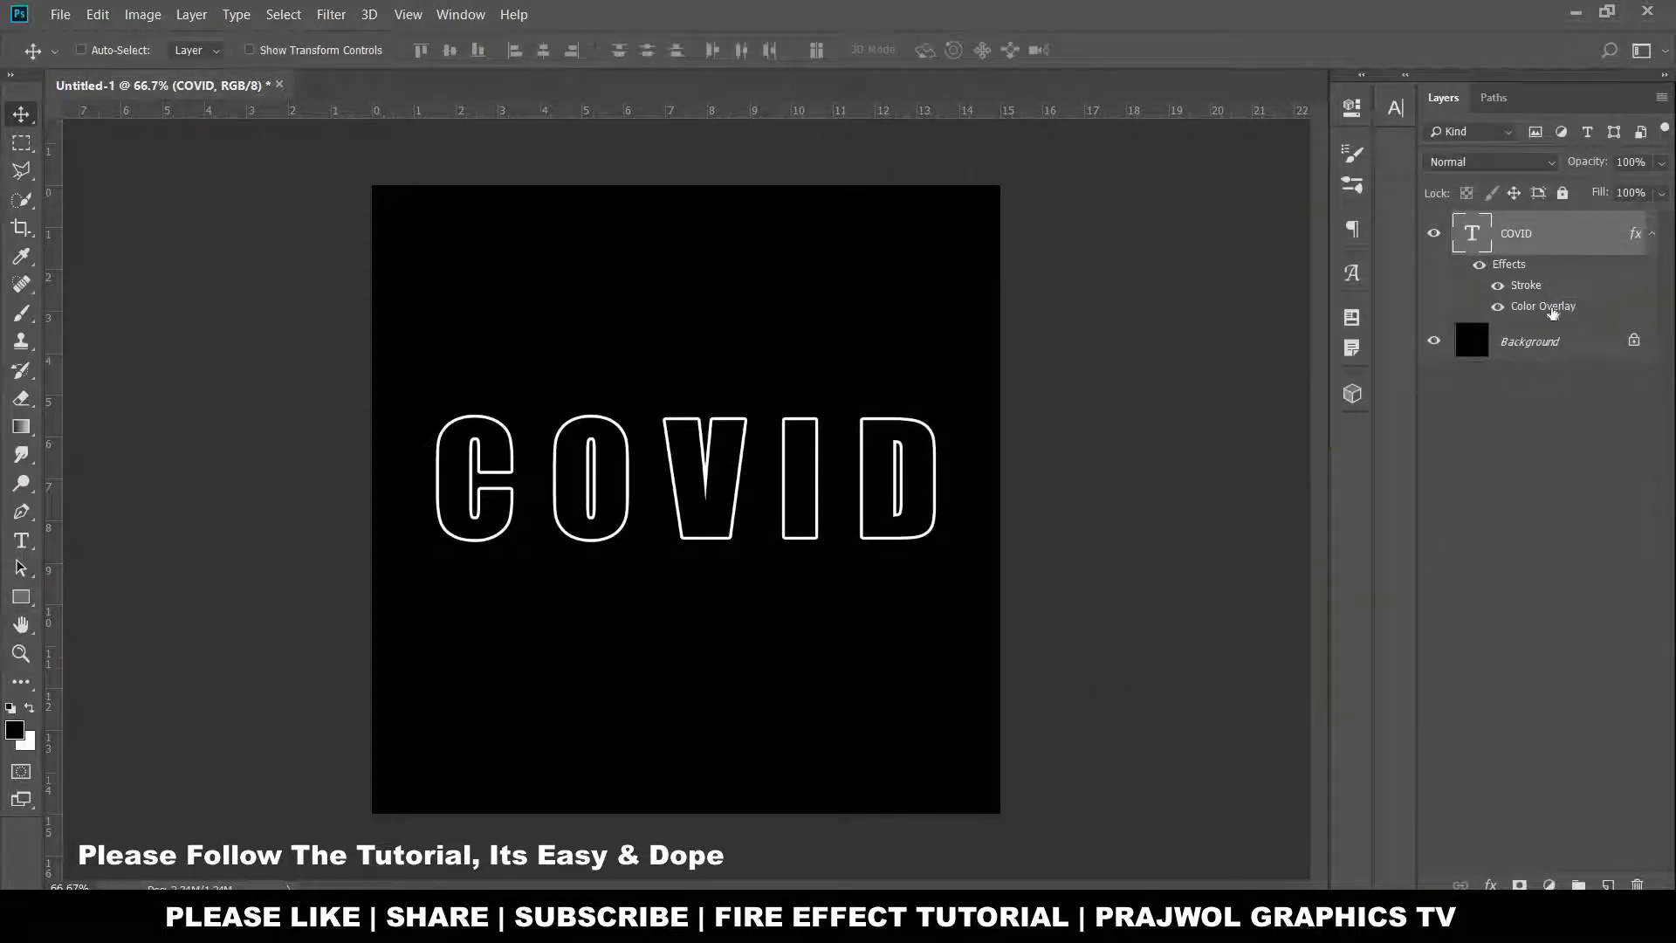
Turn the text layer's effects into separate layers and flatten the image
{"action": "right_click", "coordinate": [1538, 288]}
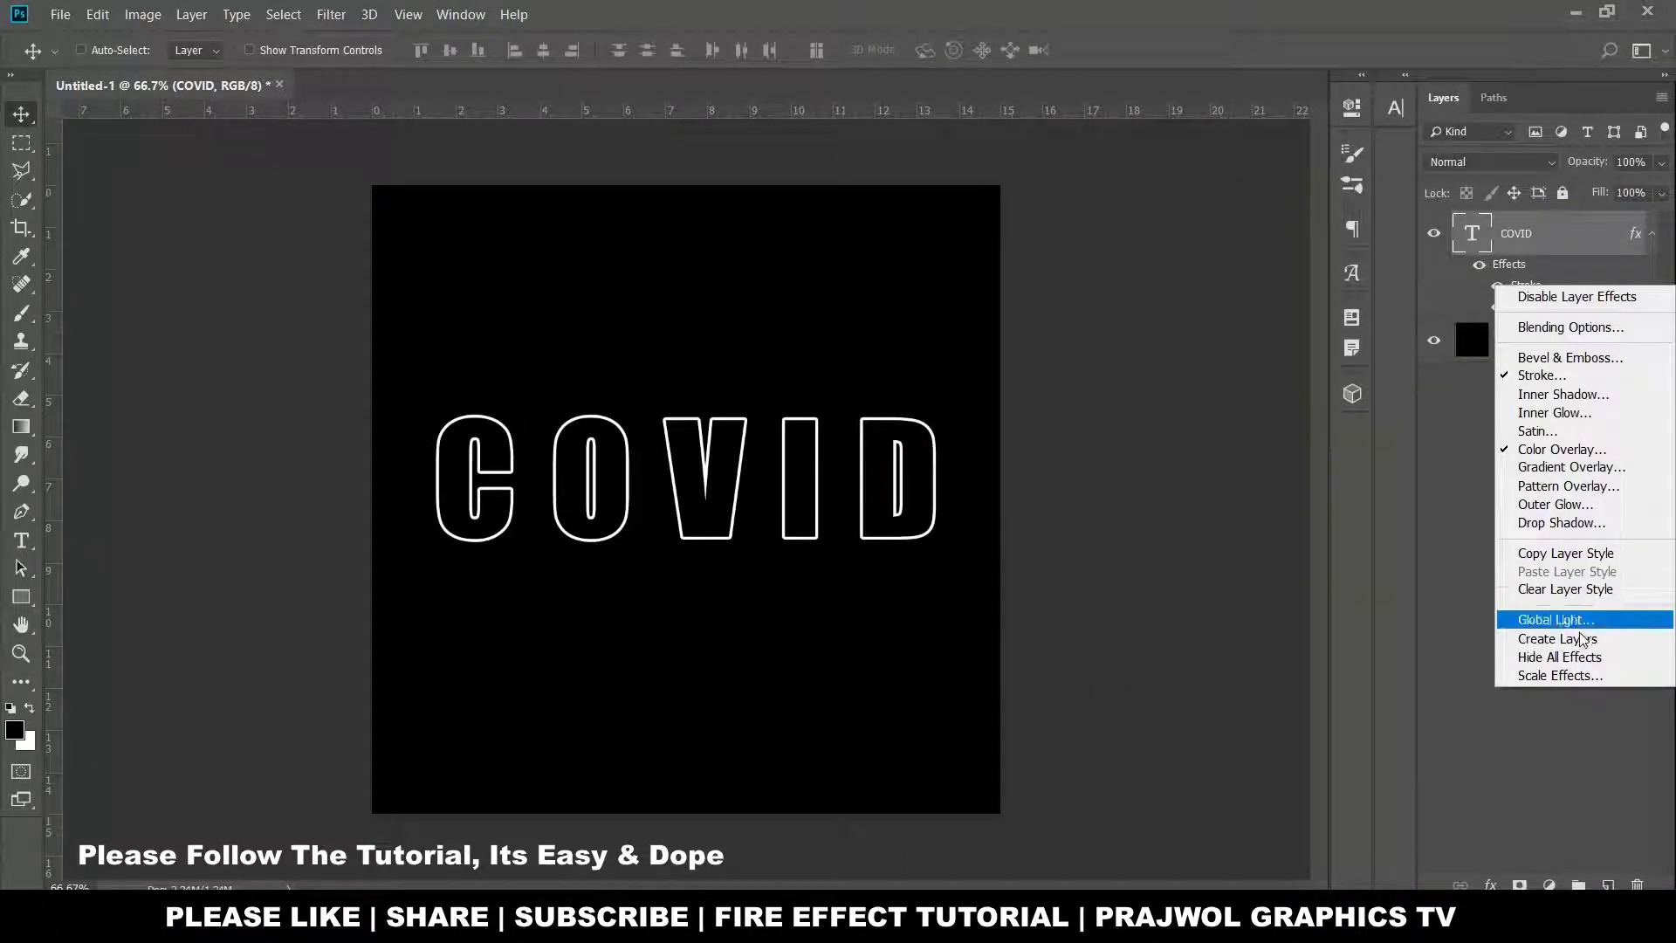
{"action": "left_click", "coordinate": [1578, 640]}
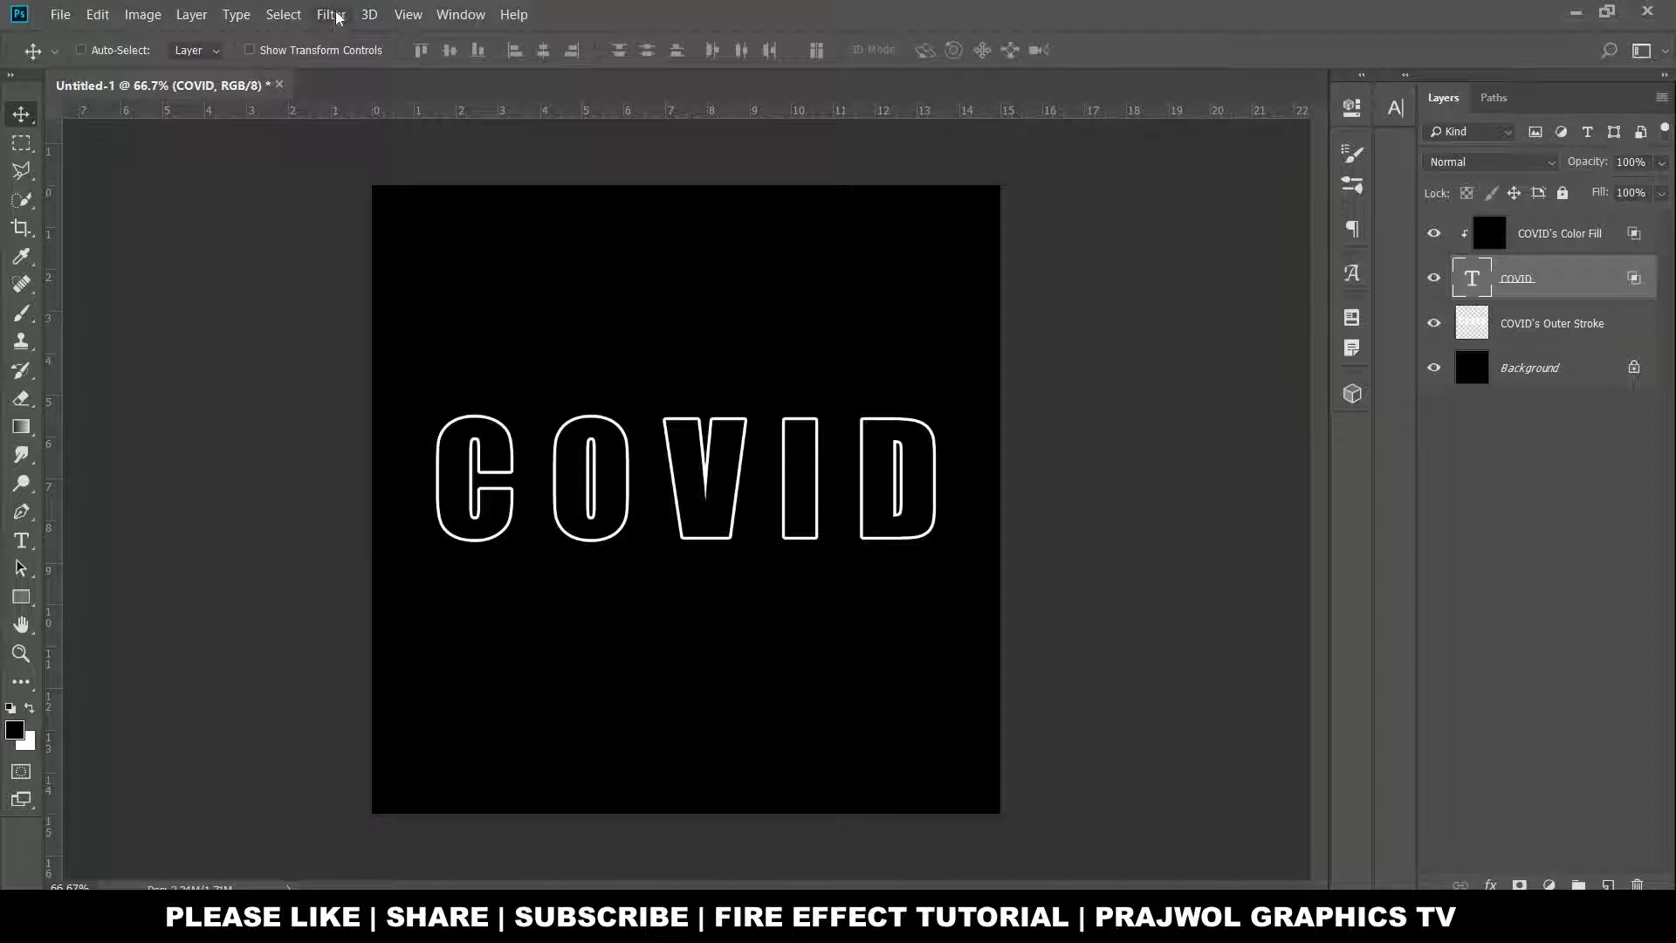
{"action": "left_click", "coordinate": [460, 15]}
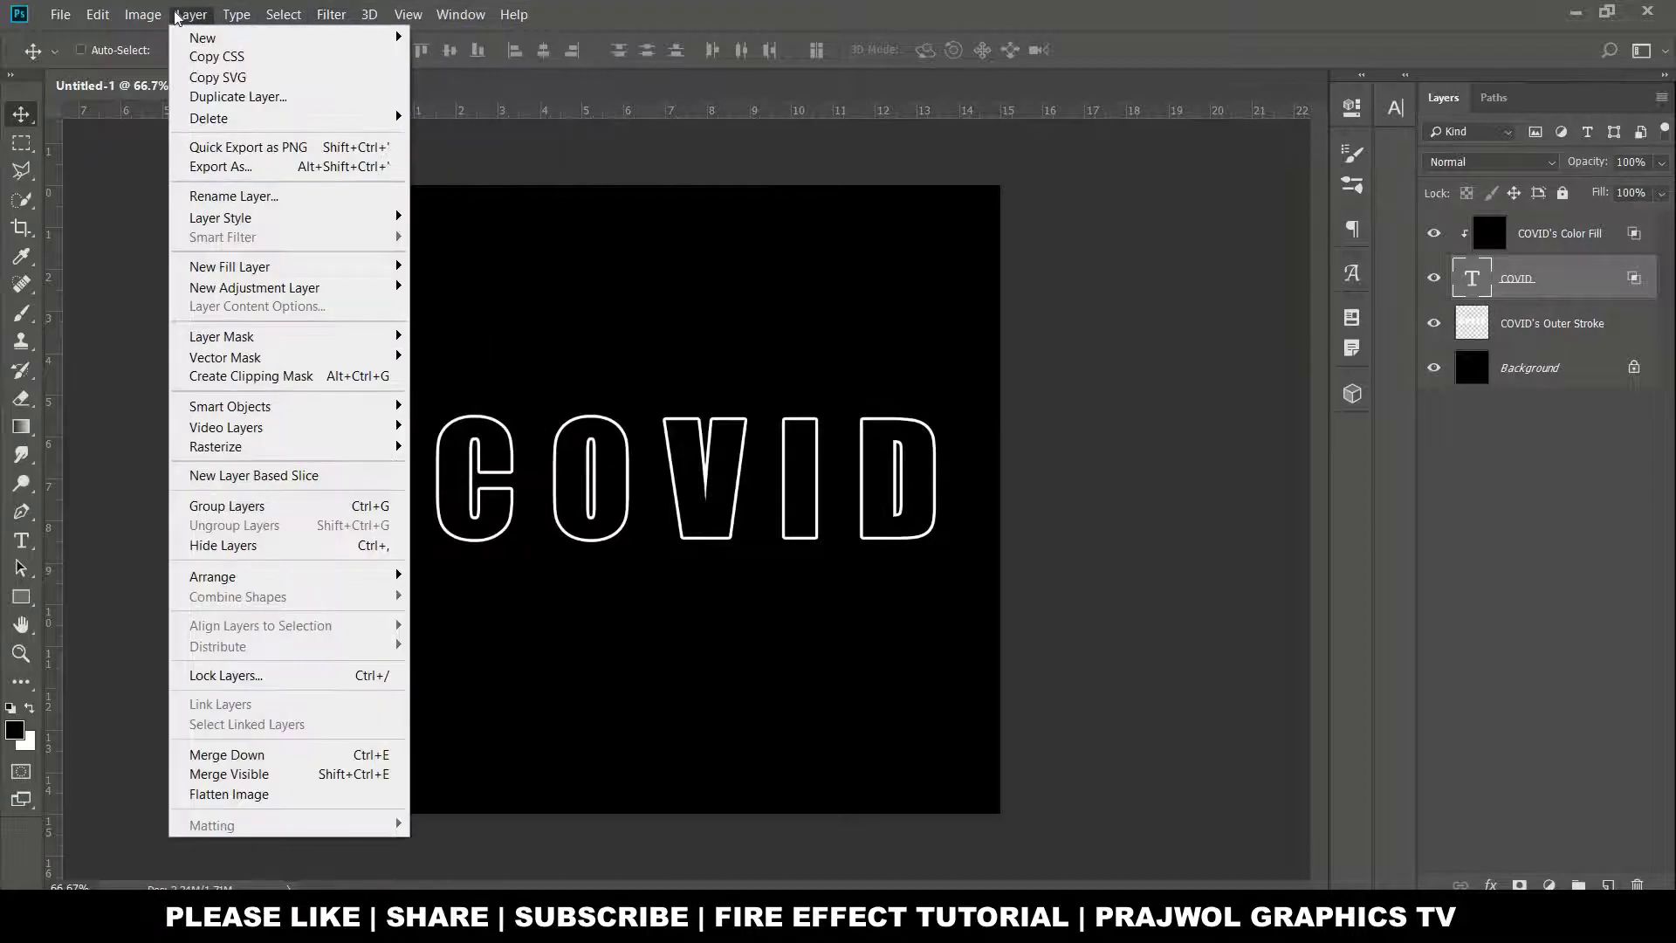
{"action": "left_click", "coordinate": [276, 795]}
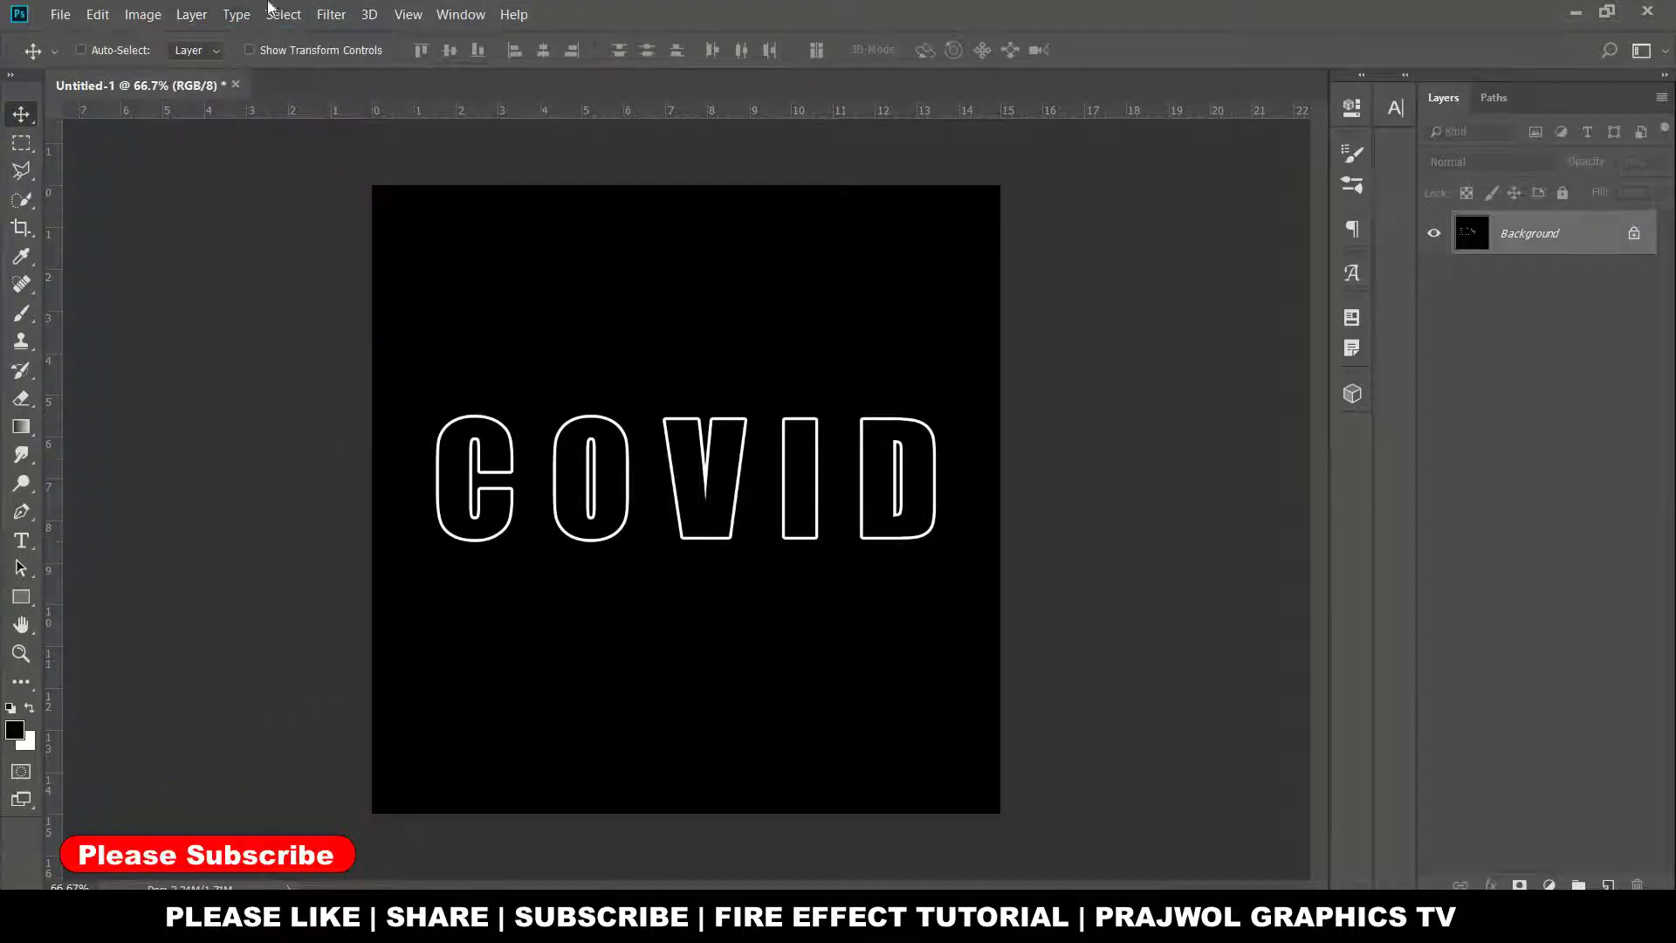
Apply the Wind filter from the right twice to the outlined COVID text
{"action": "left_click", "coordinate": [335, 17]}
{"action": "mouse_move", "coordinate": [348, 387]}
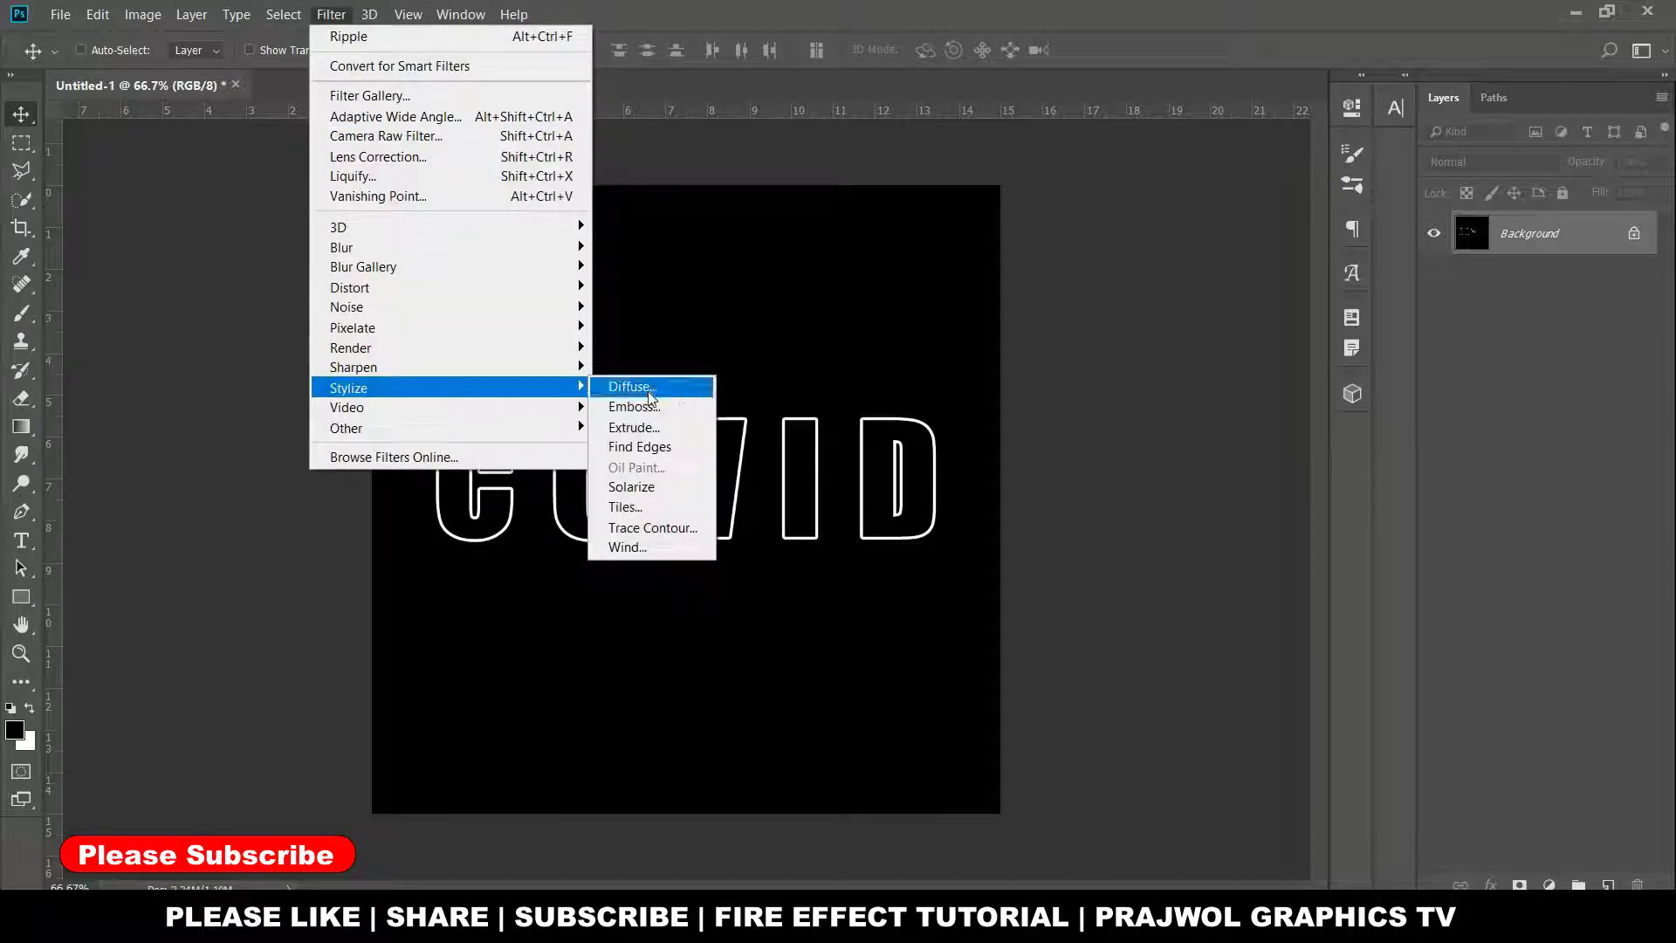
{"action": "left_click", "coordinate": [656, 548]}
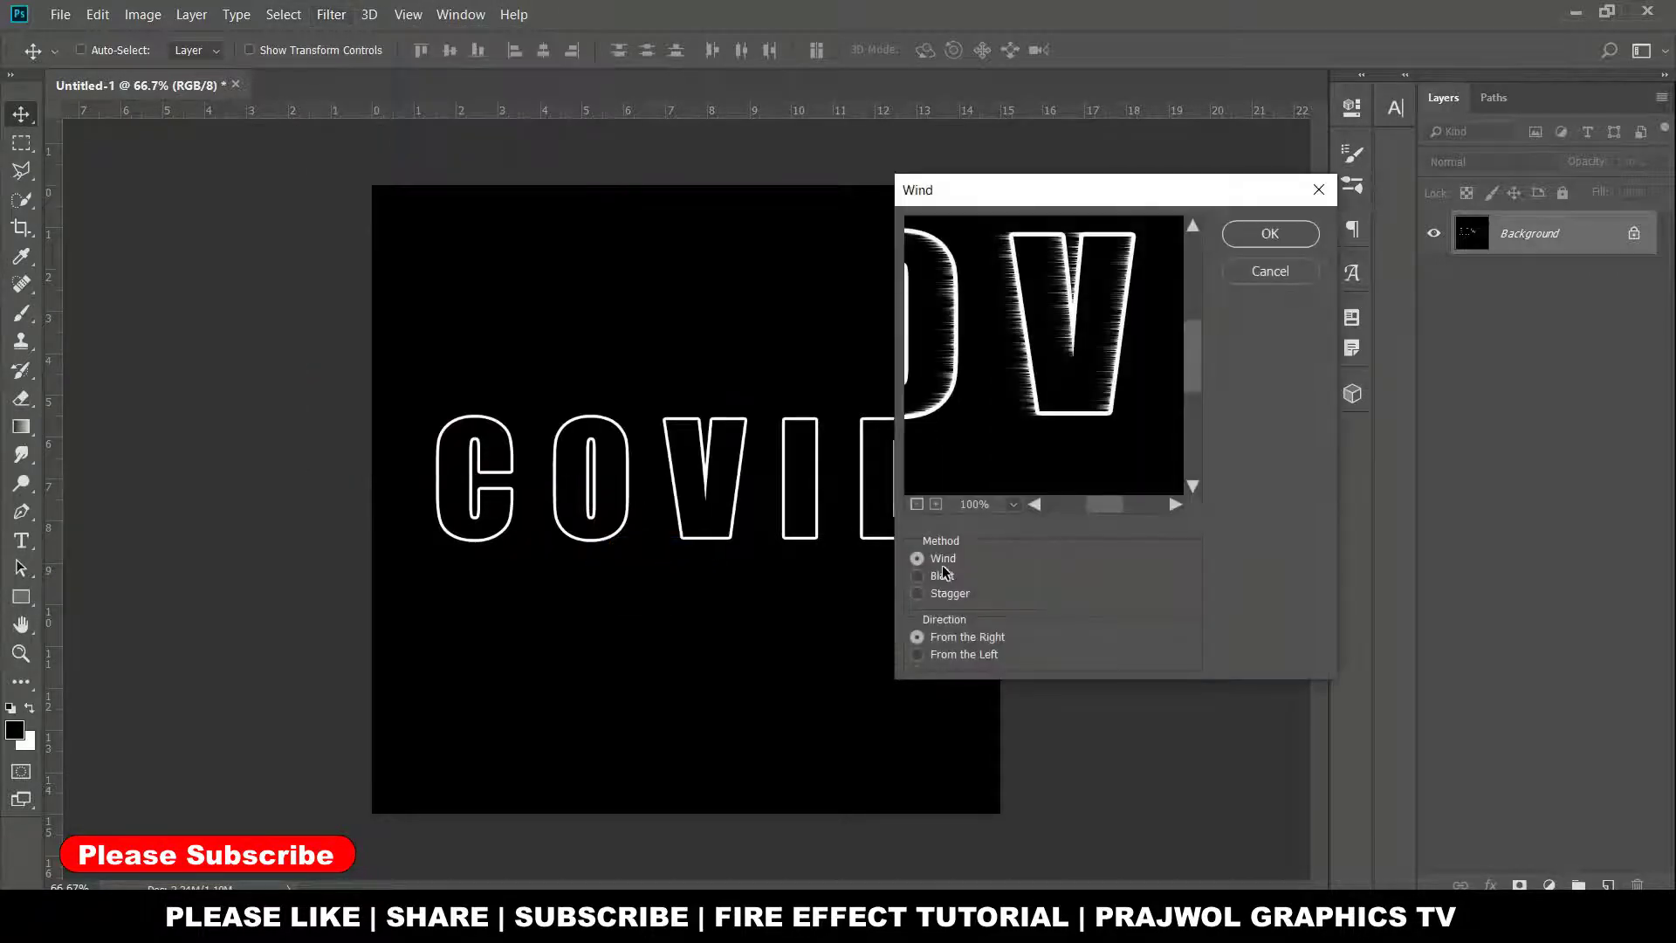
{"action": "left_click", "coordinate": [1277, 236]}
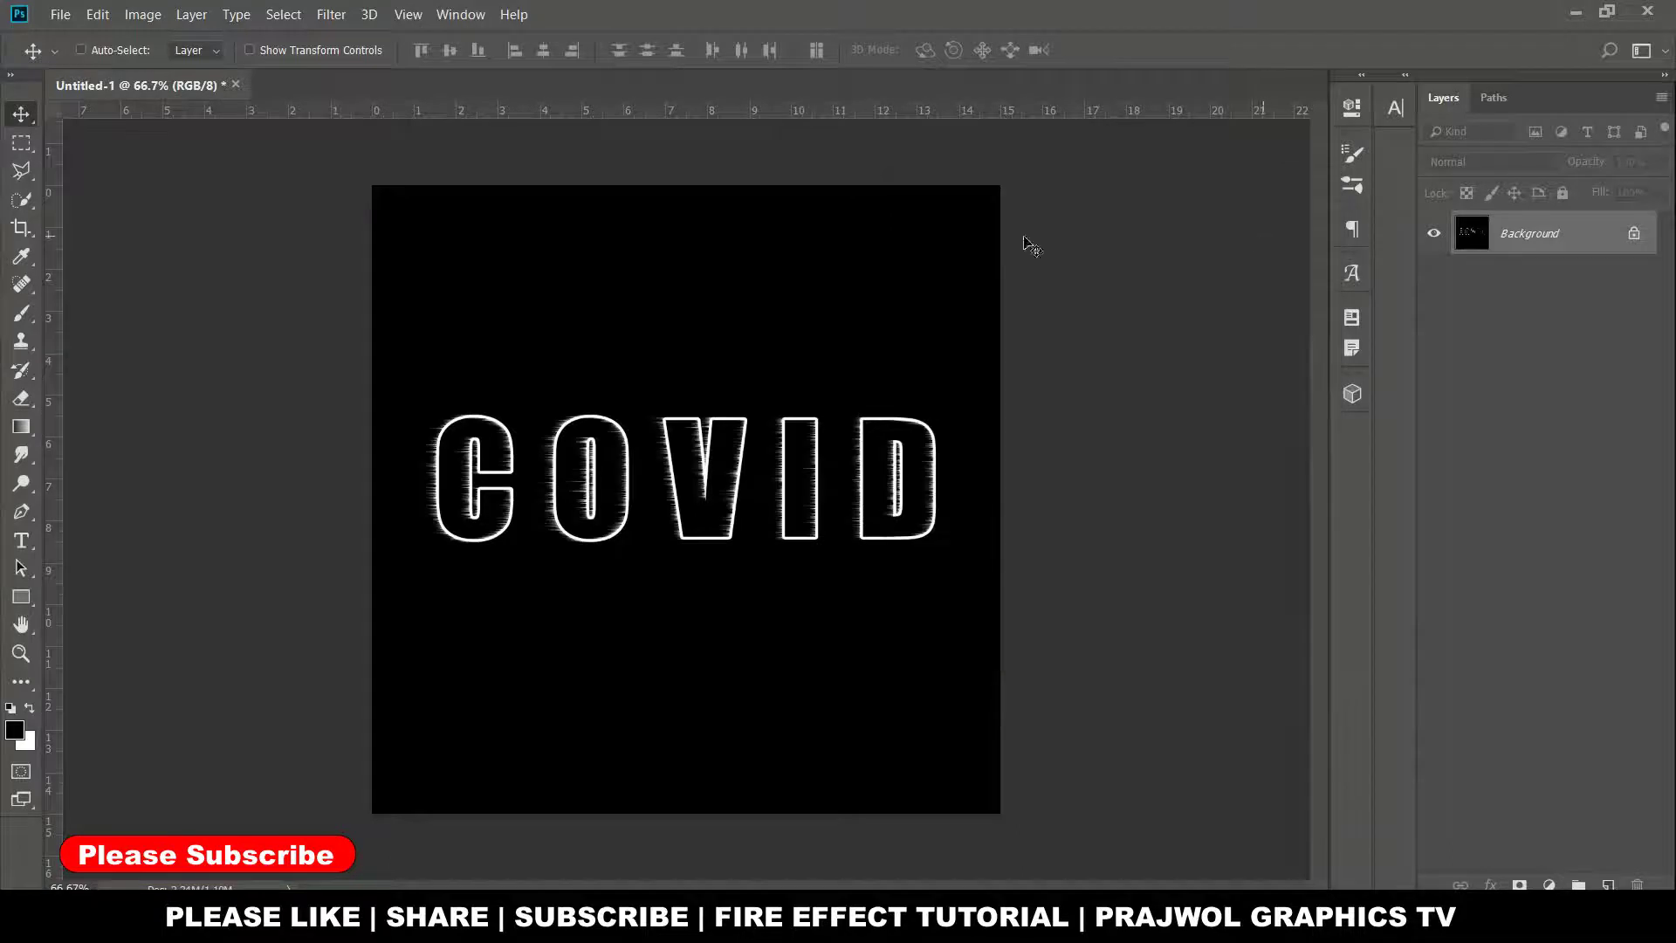
{"action": "left_click", "coordinate": [337, 15]}
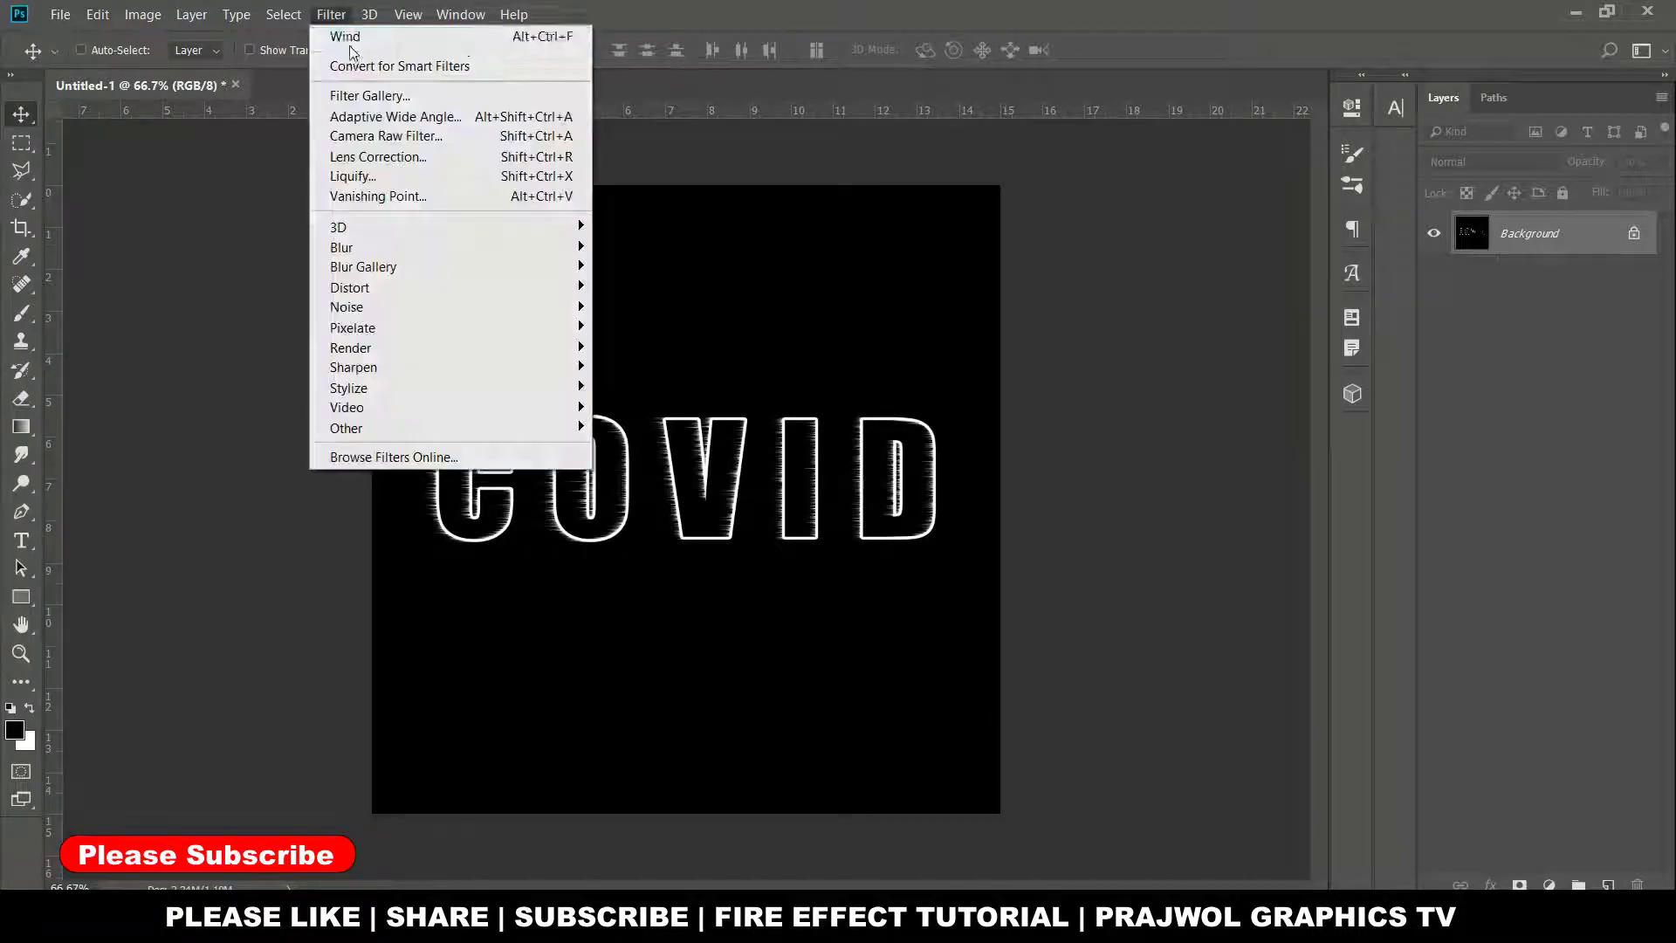
{"action": "left_click", "coordinate": [566, 39]}
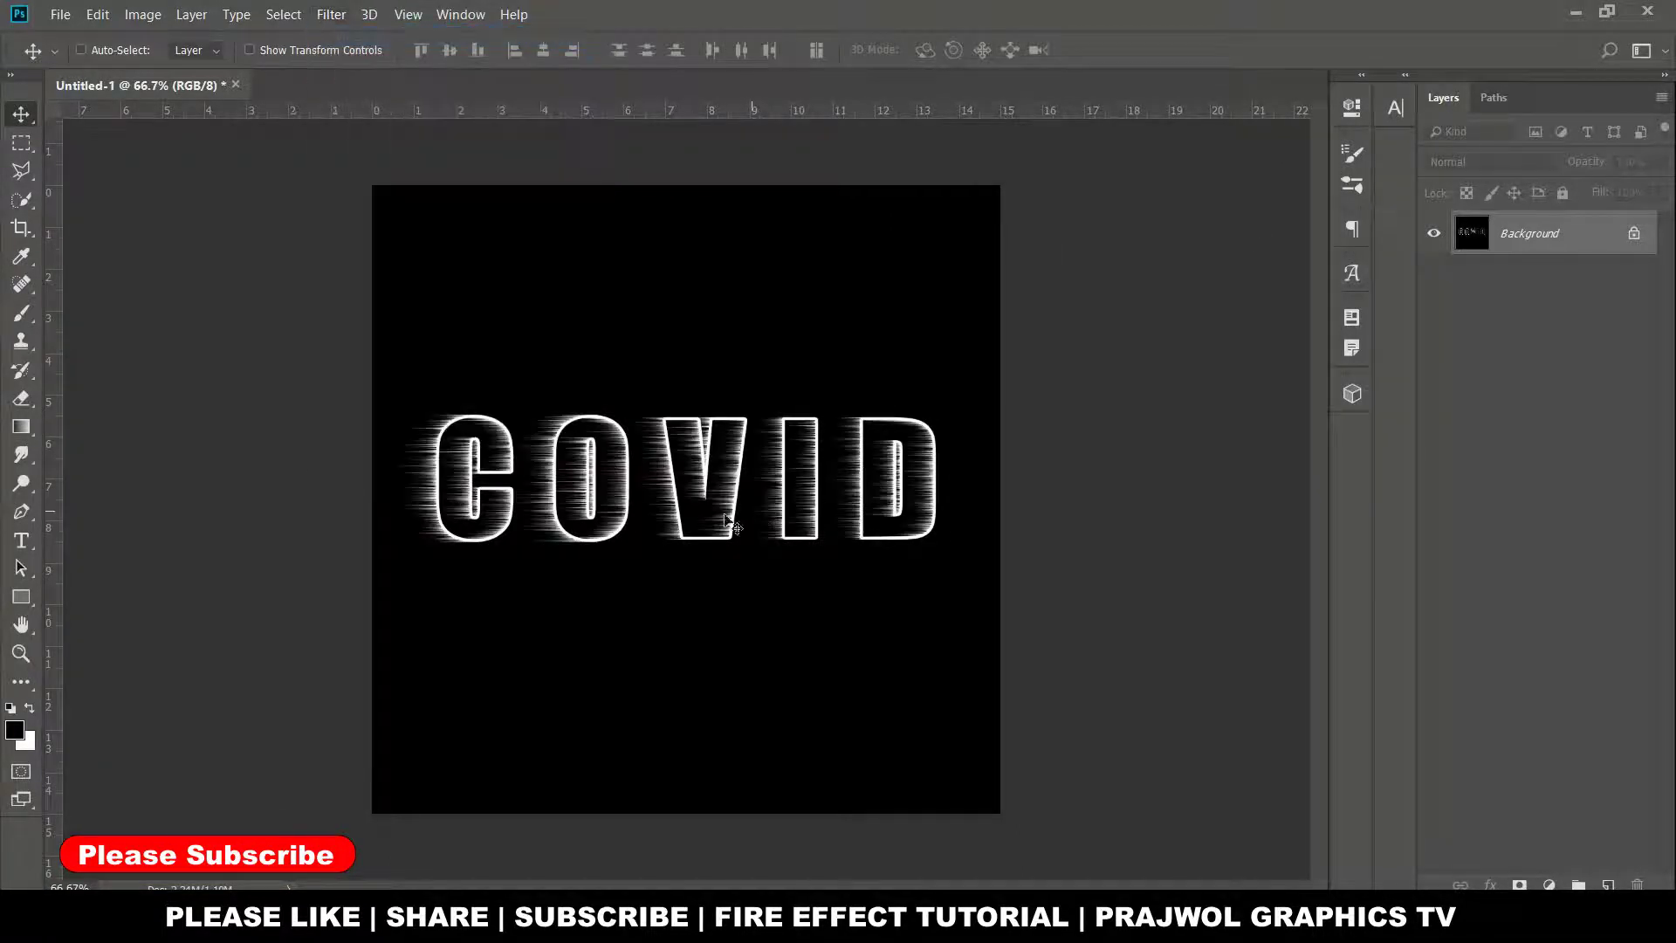
{"action": "left_click", "coordinate": [143, 14]}
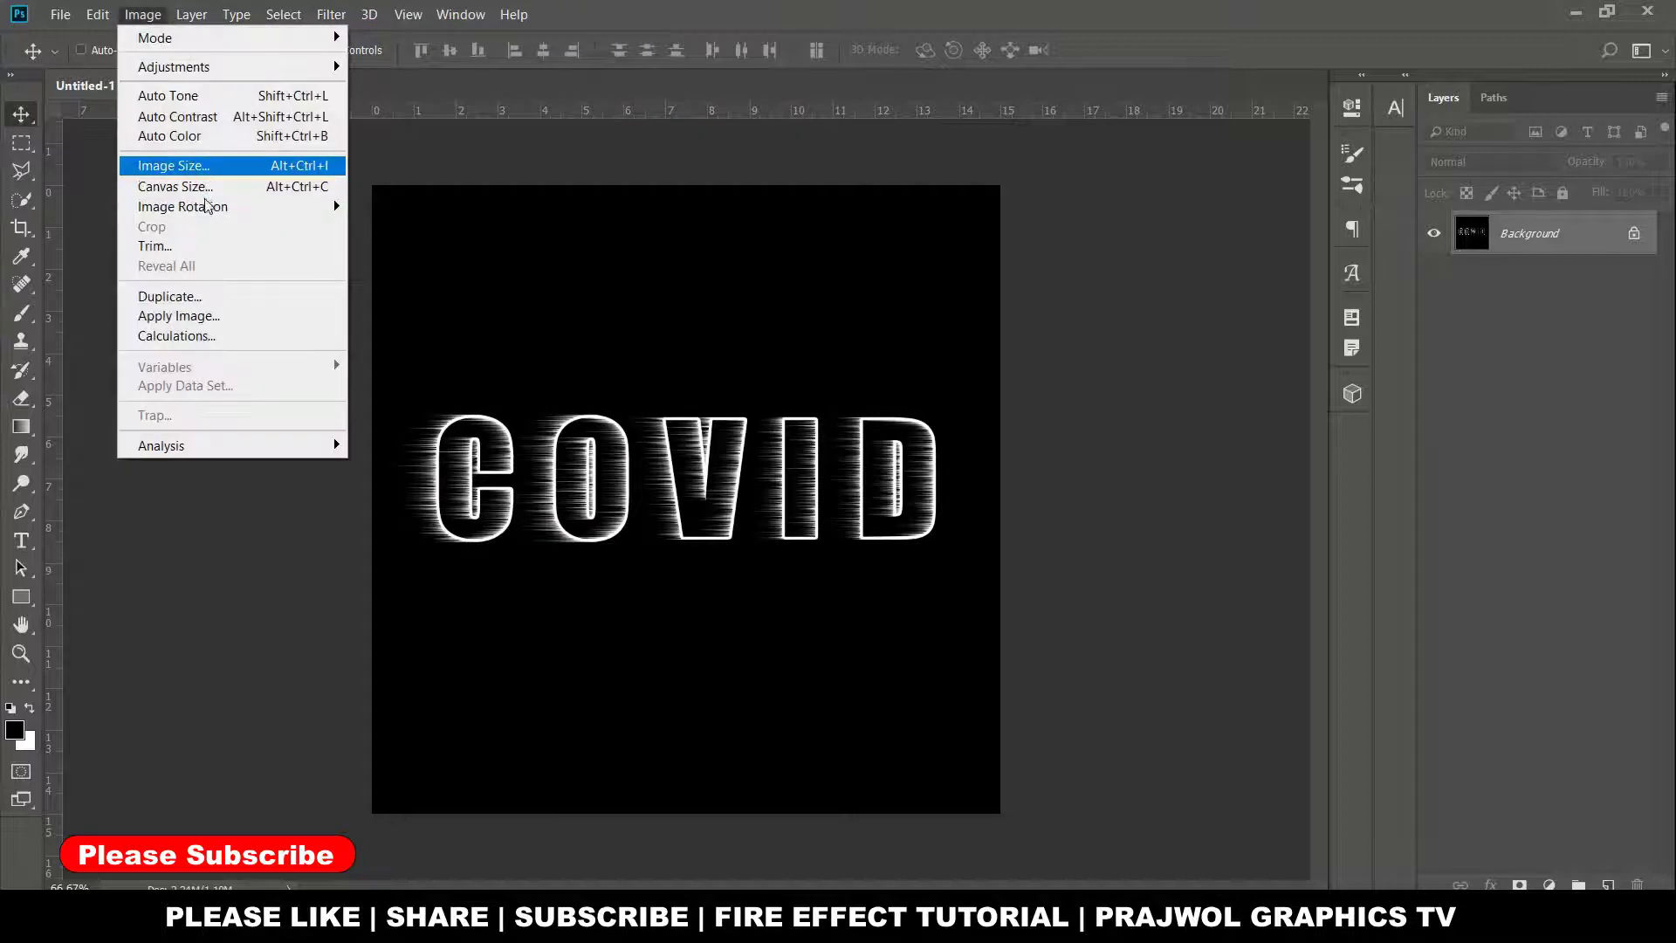
Rotate the canvas 90° counter-clockwise and reapply the Wind filter three more times
{"action": "mouse_move", "coordinate": [184, 207]}
{"action": "left_click", "coordinate": [450, 250]}
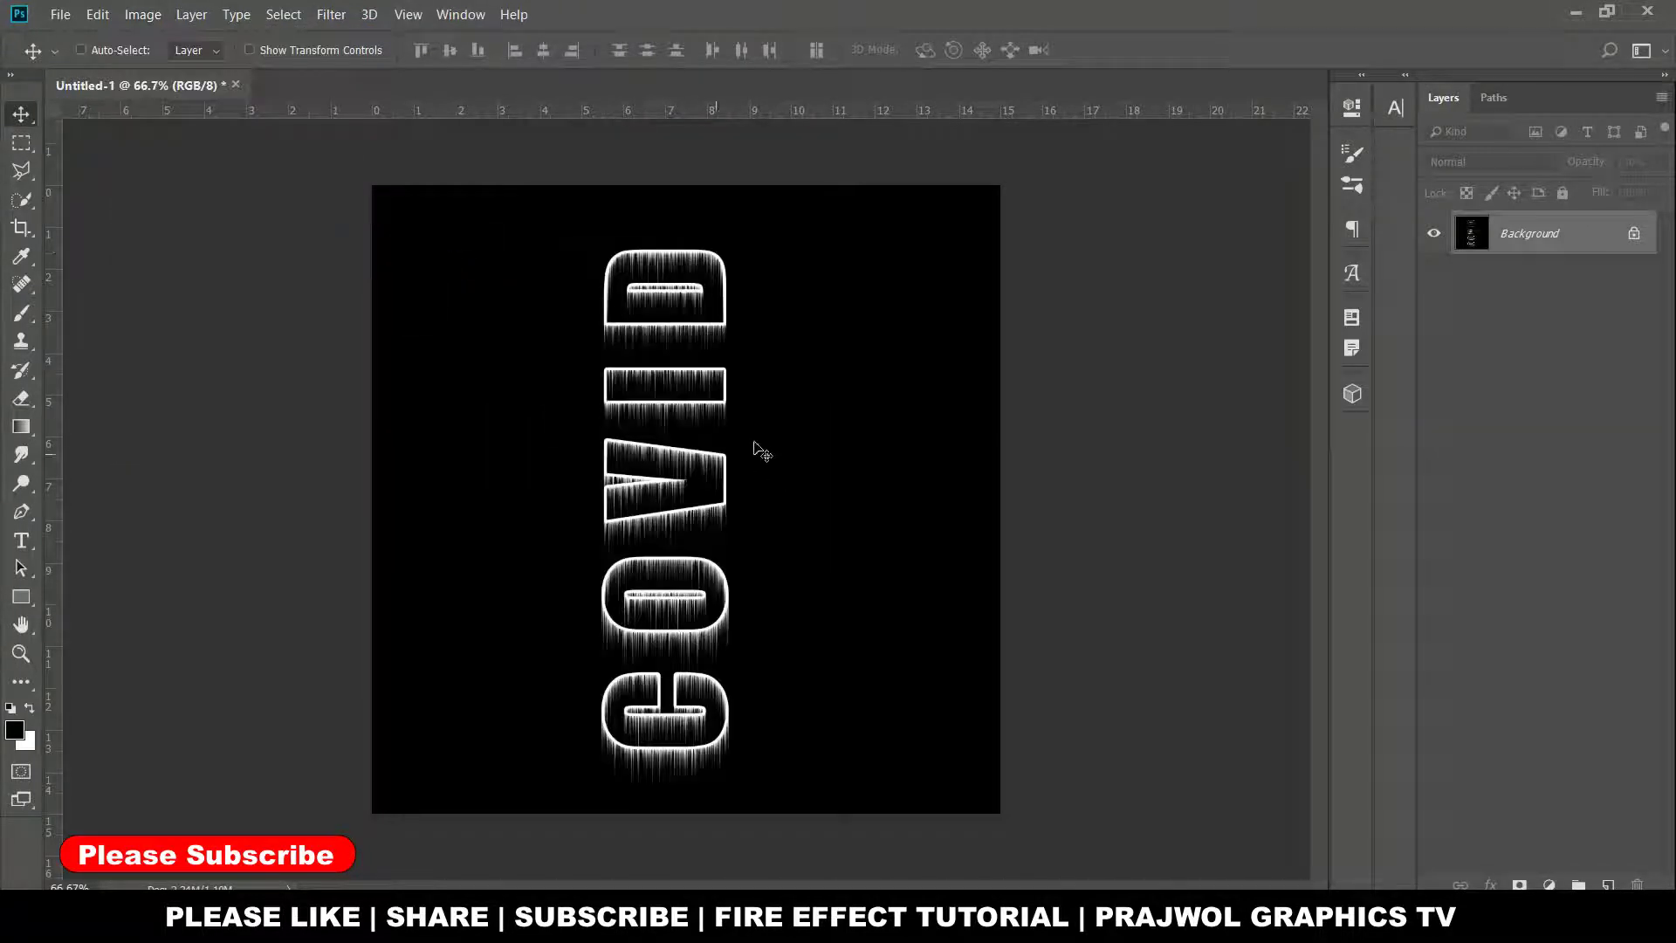
{"action": "left_click", "coordinate": [331, 15]}
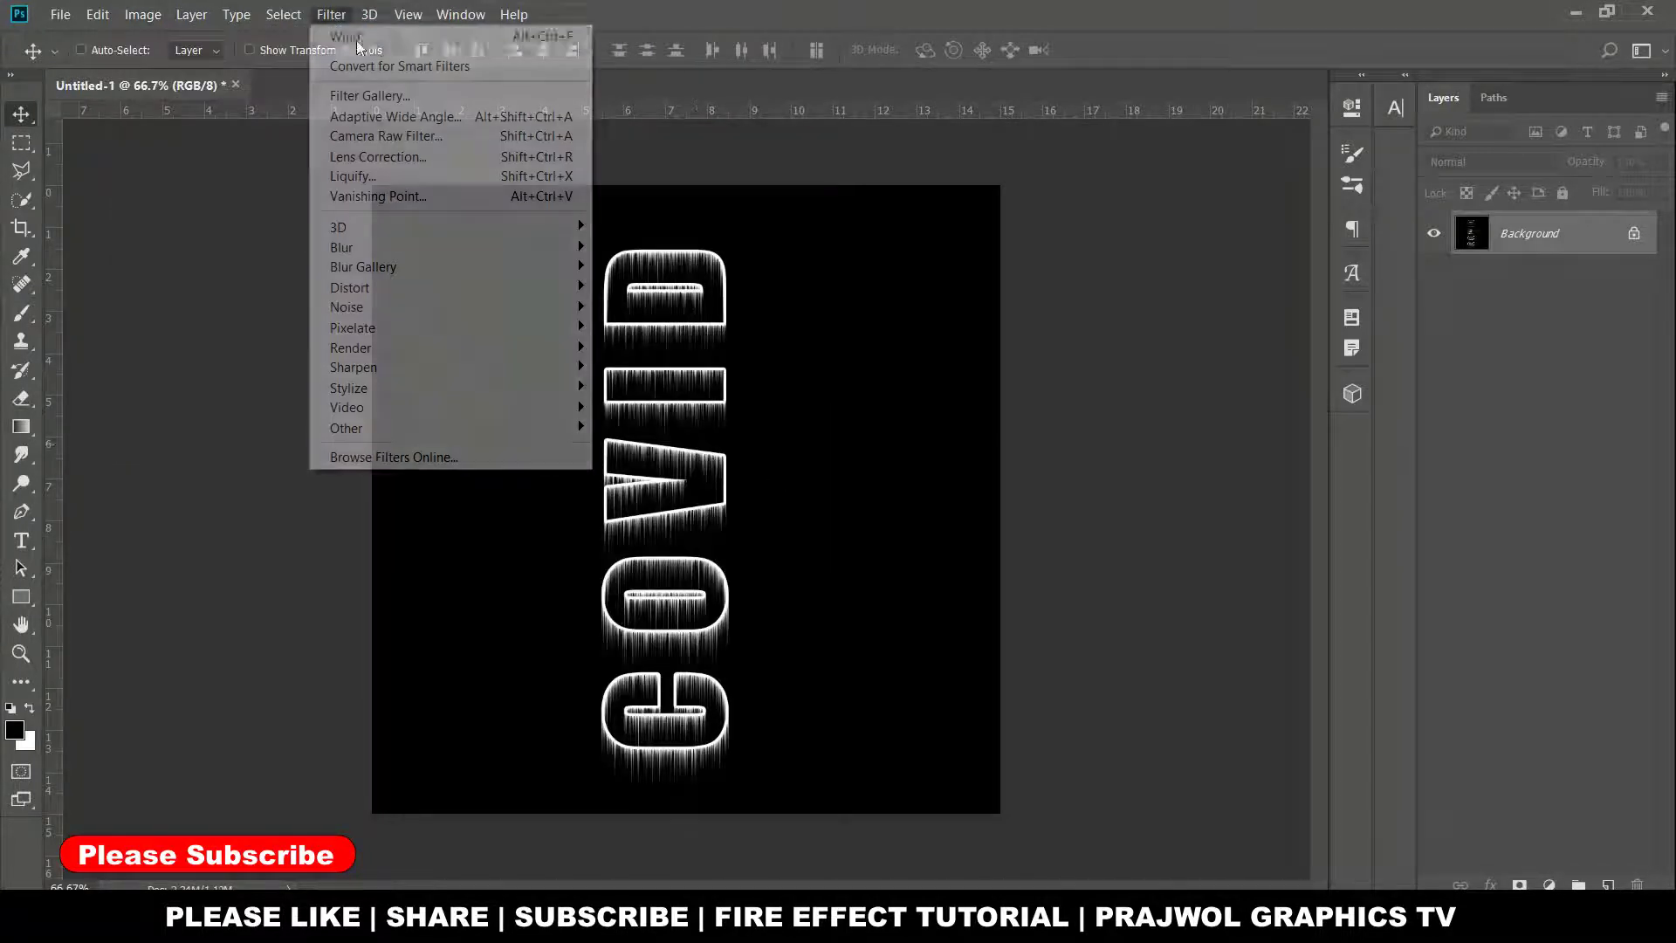
{"action": "left_click", "coordinate": [331, 15]}
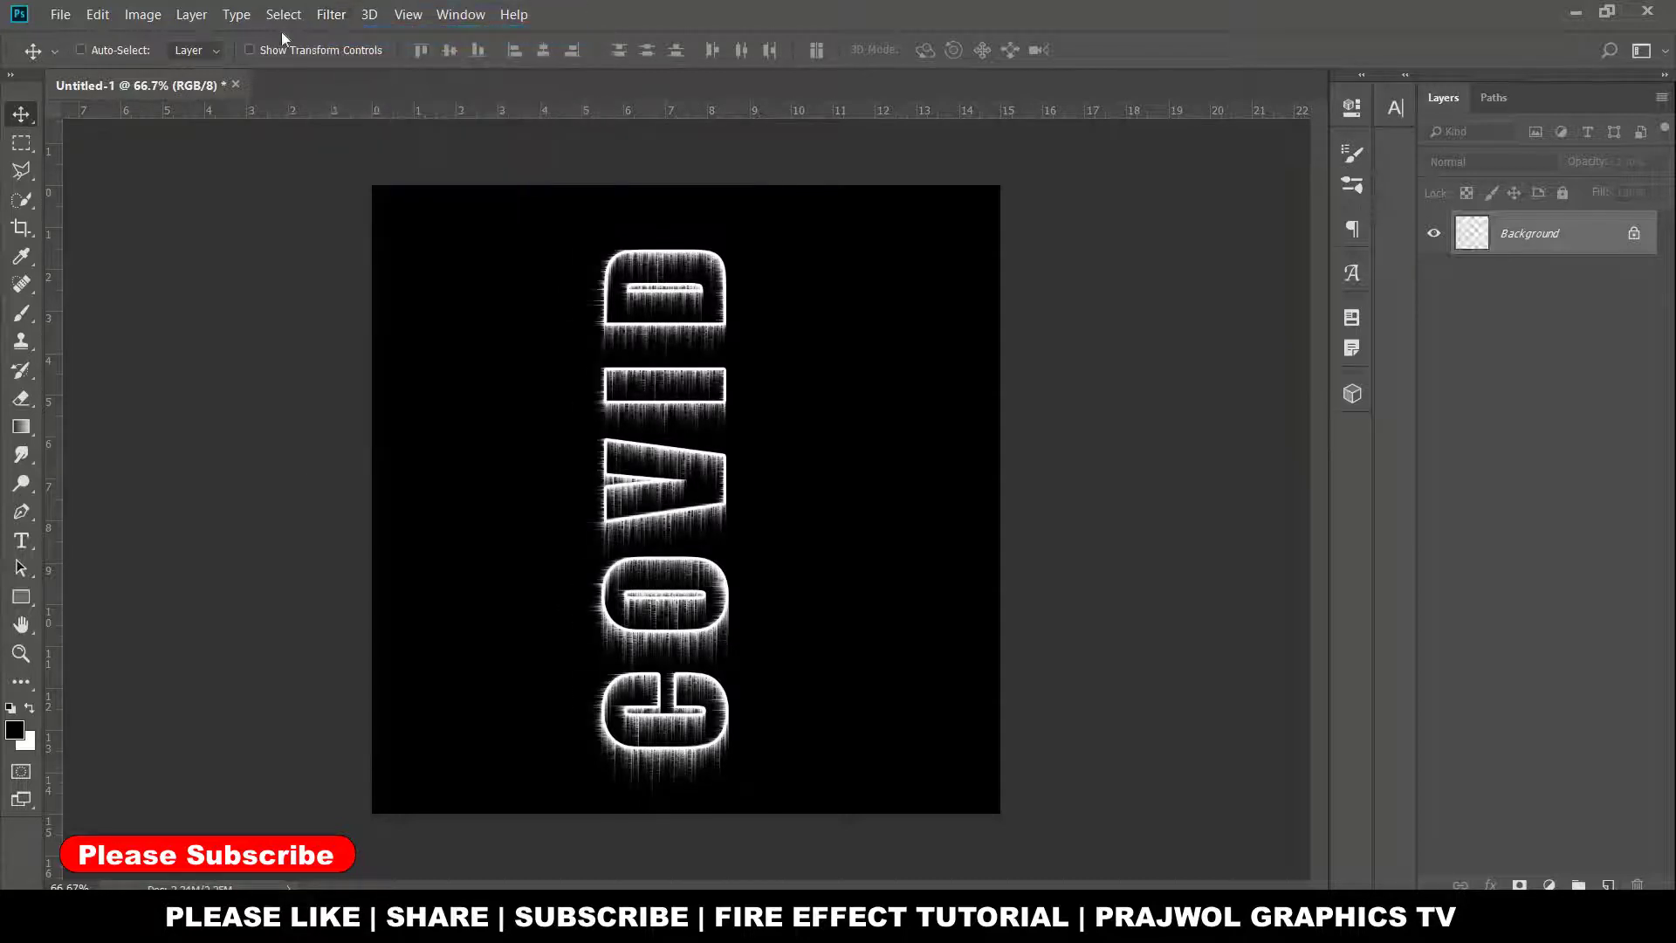
{"action": "left_click", "coordinate": [331, 15]}
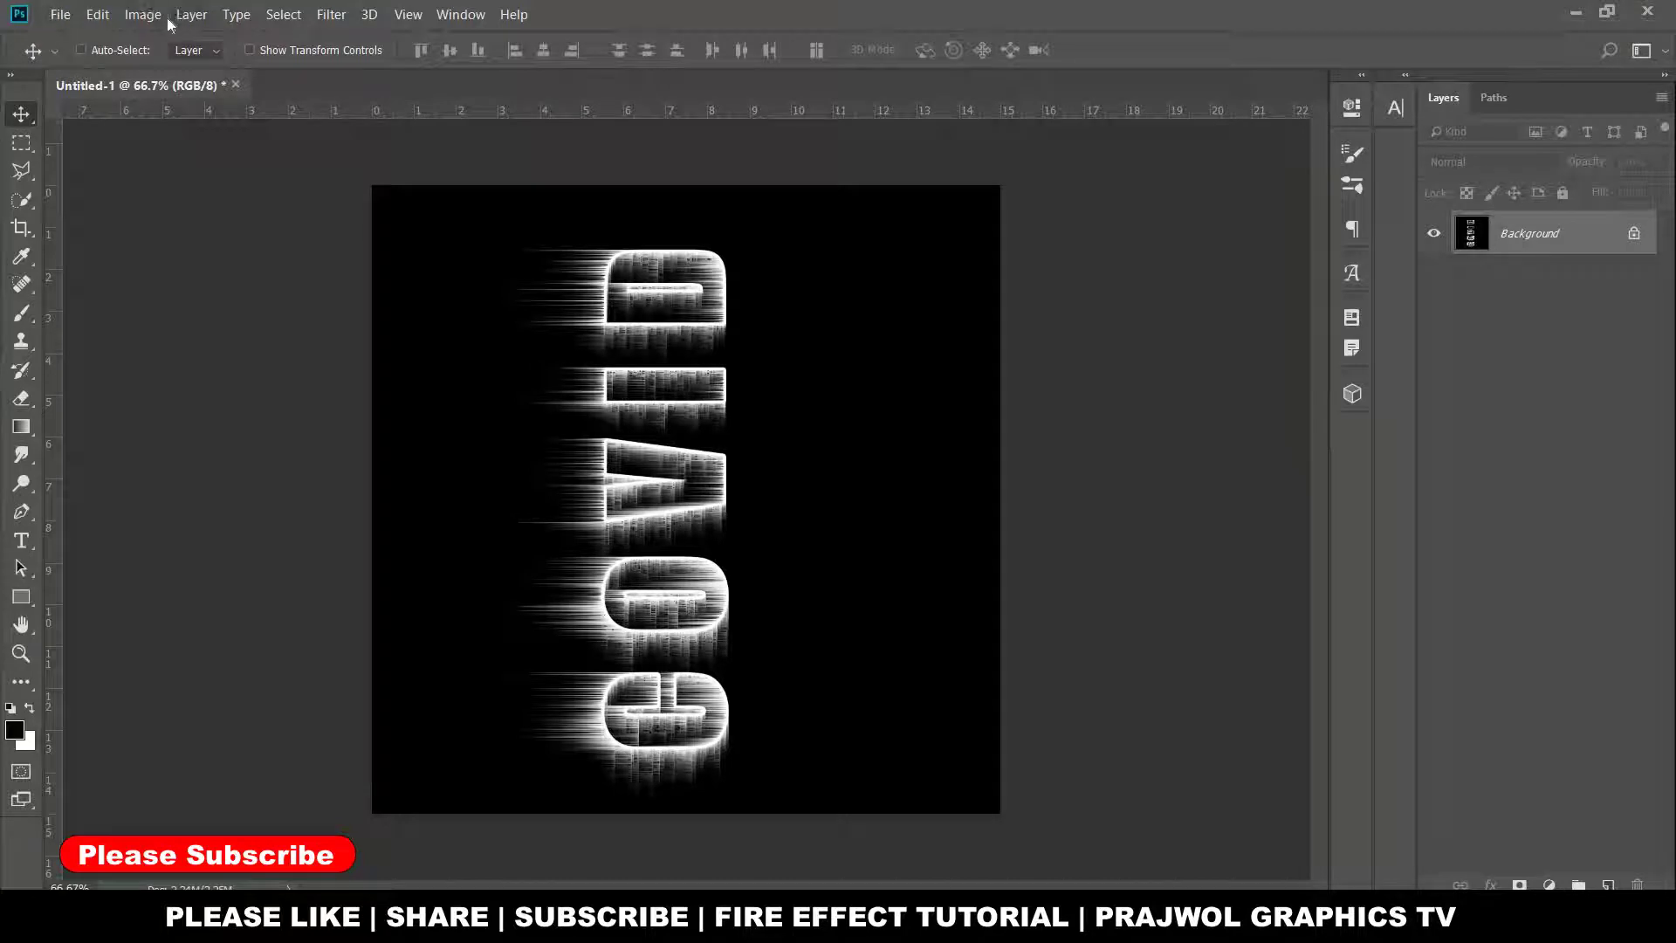
Rotate the canvas so COVID reads upright with the wind streaks rising above it
{"action": "left_click", "coordinate": [139, 14]}
{"action": "mouse_move", "coordinate": [181, 207]}
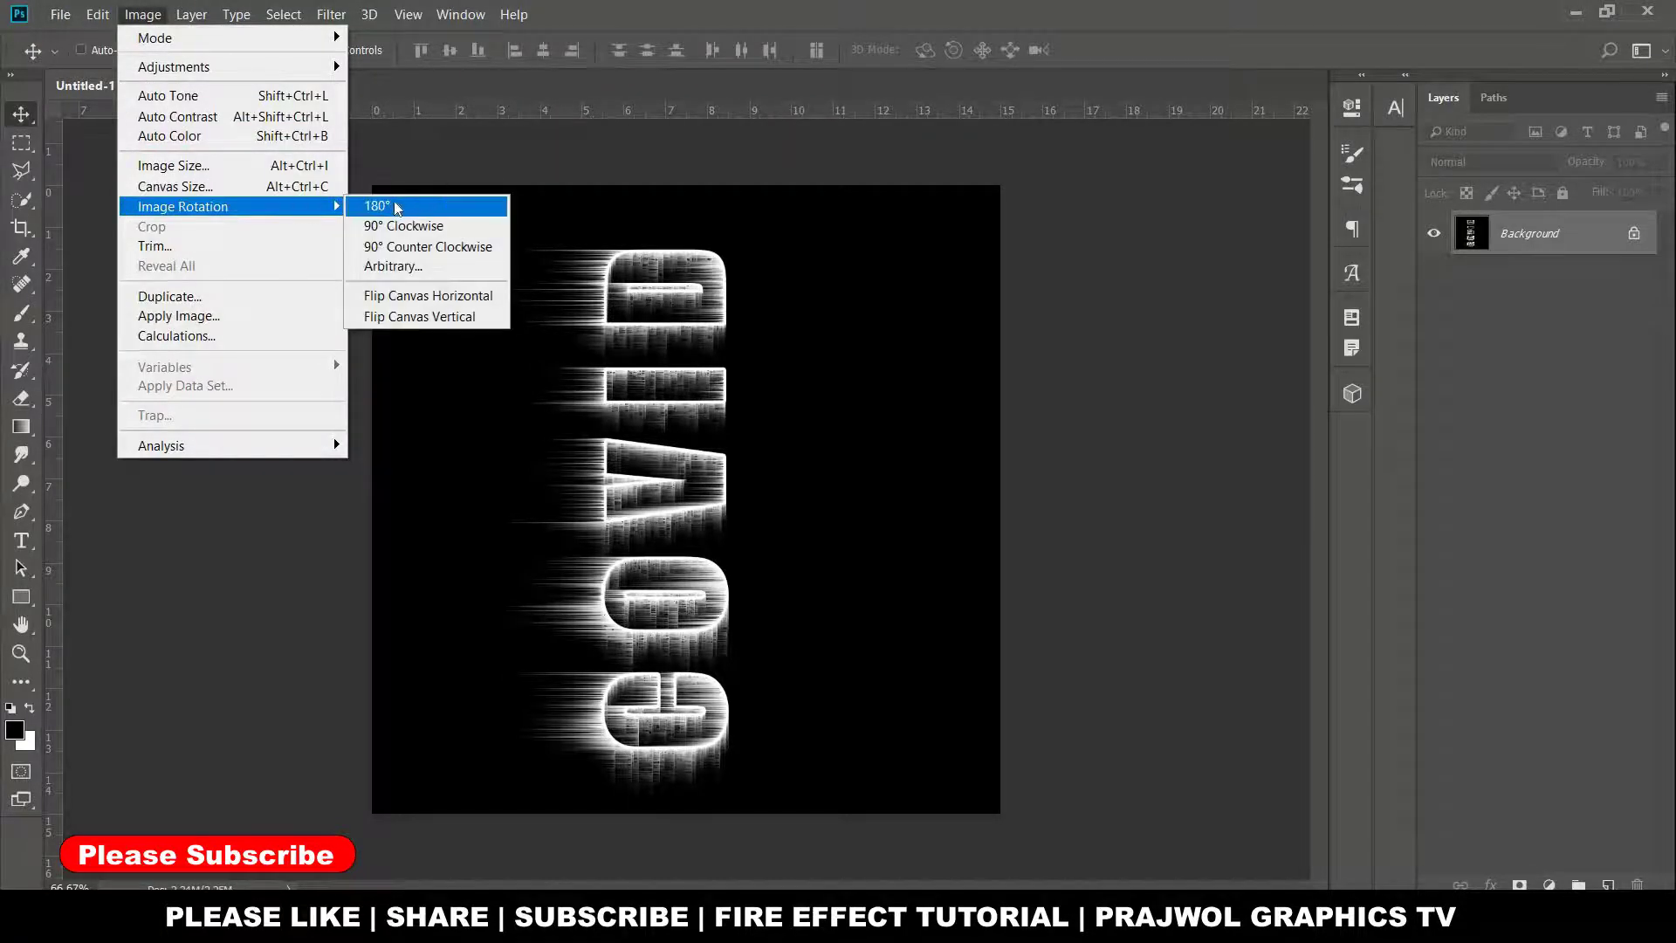
{"action": "left_click", "coordinate": [443, 248]}
{"action": "key", "text": "ctrl+z"}
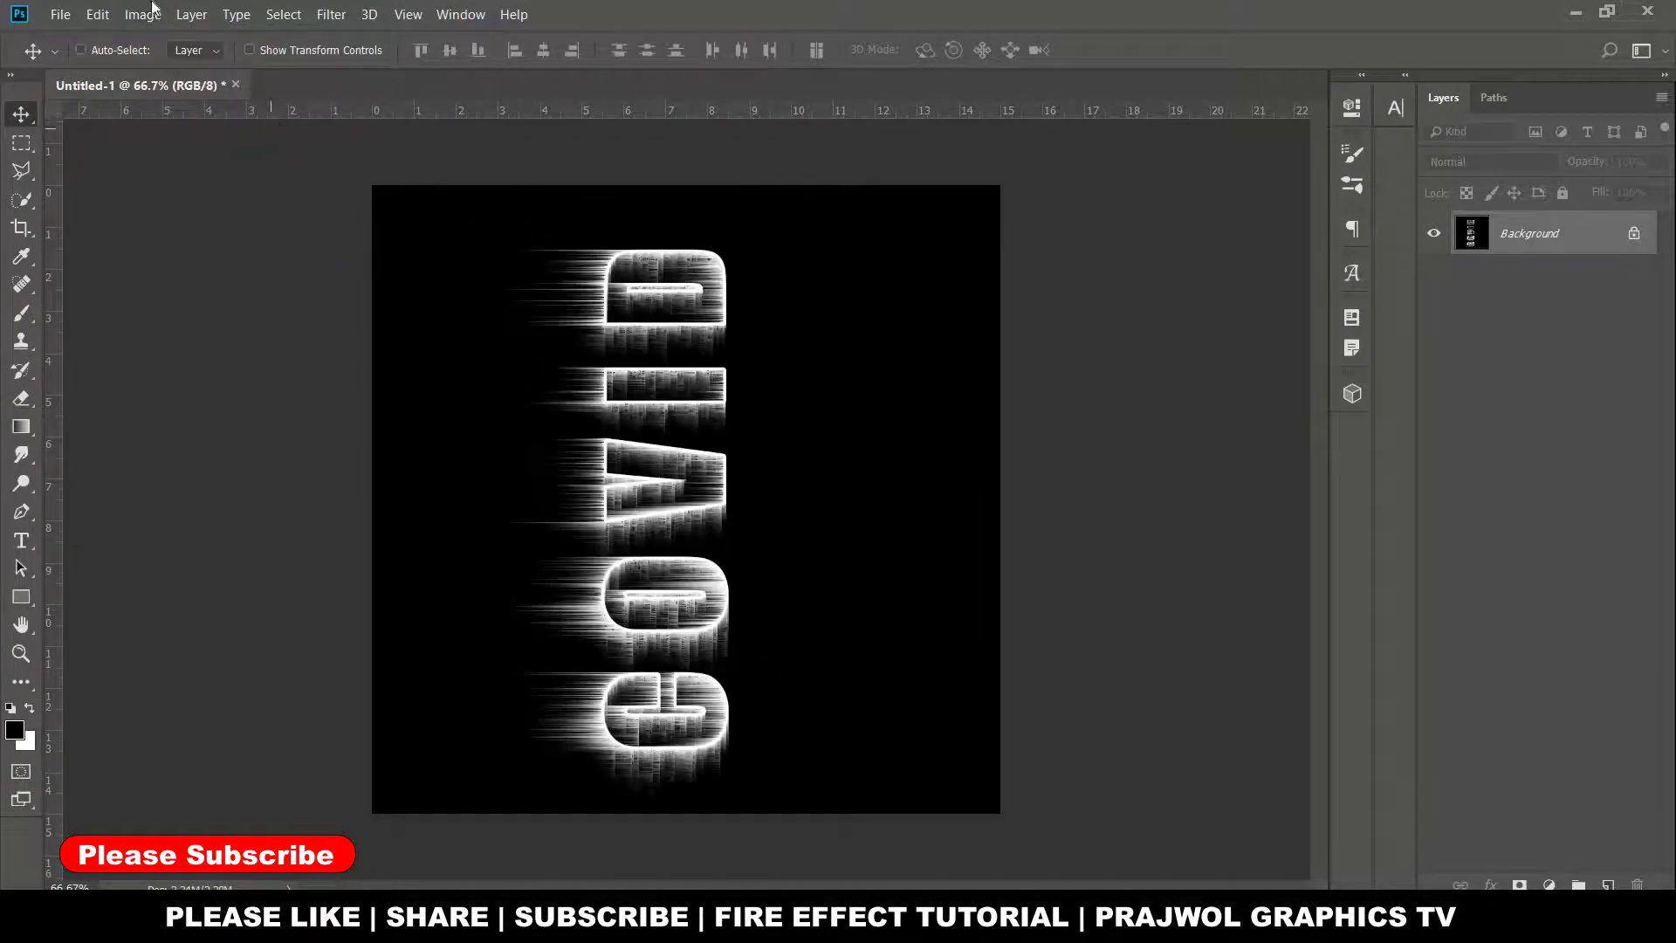
{"action": "left_click", "coordinate": [143, 15]}
{"action": "left_click", "coordinate": [412, 225]}
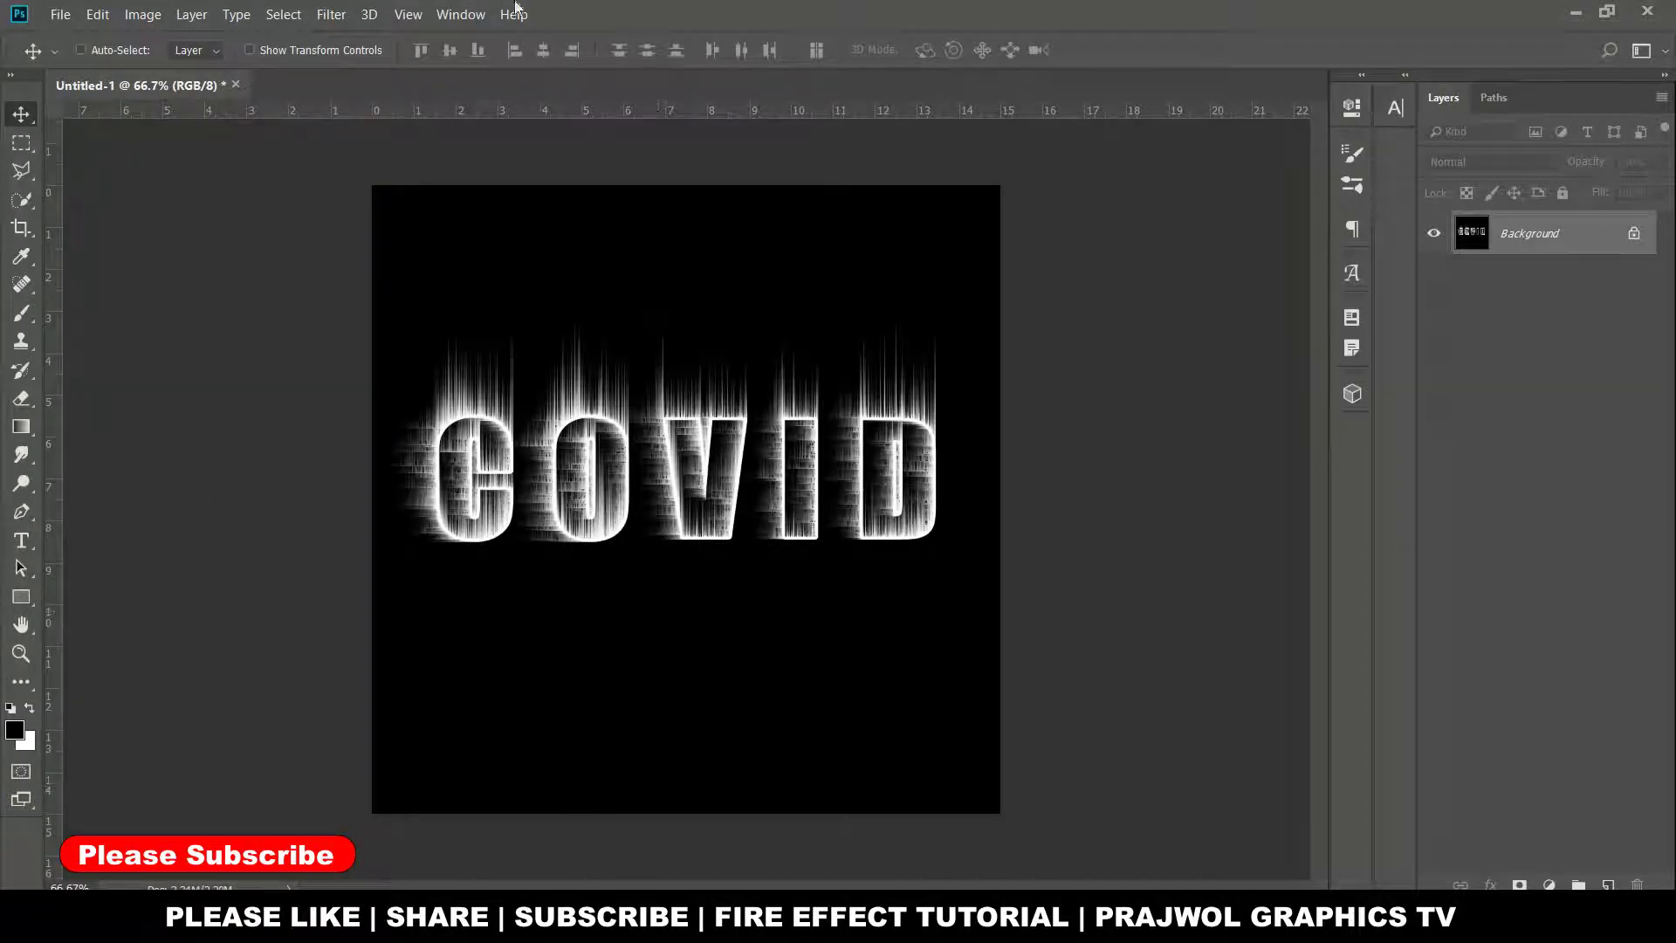
Soften the image with a Gaussian Blur of about 0.8 px radius
{"action": "left_click", "coordinate": [331, 14]}
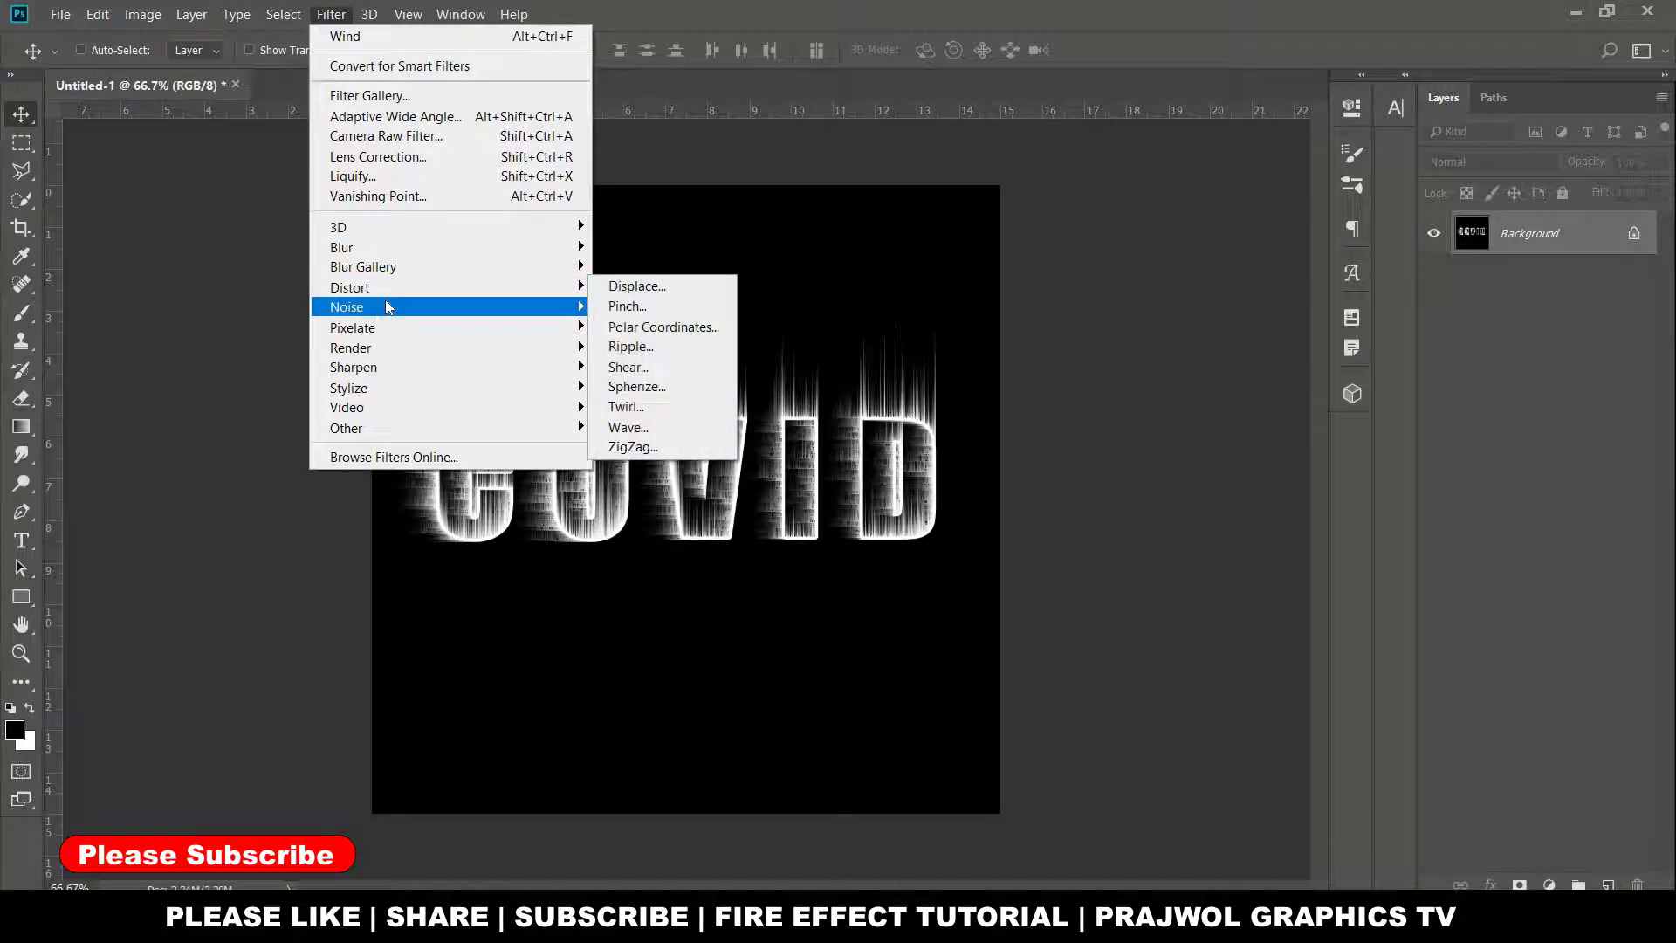
{"action": "mouse_move", "coordinate": [343, 248]}
{"action": "left_click", "coordinate": [690, 327]}
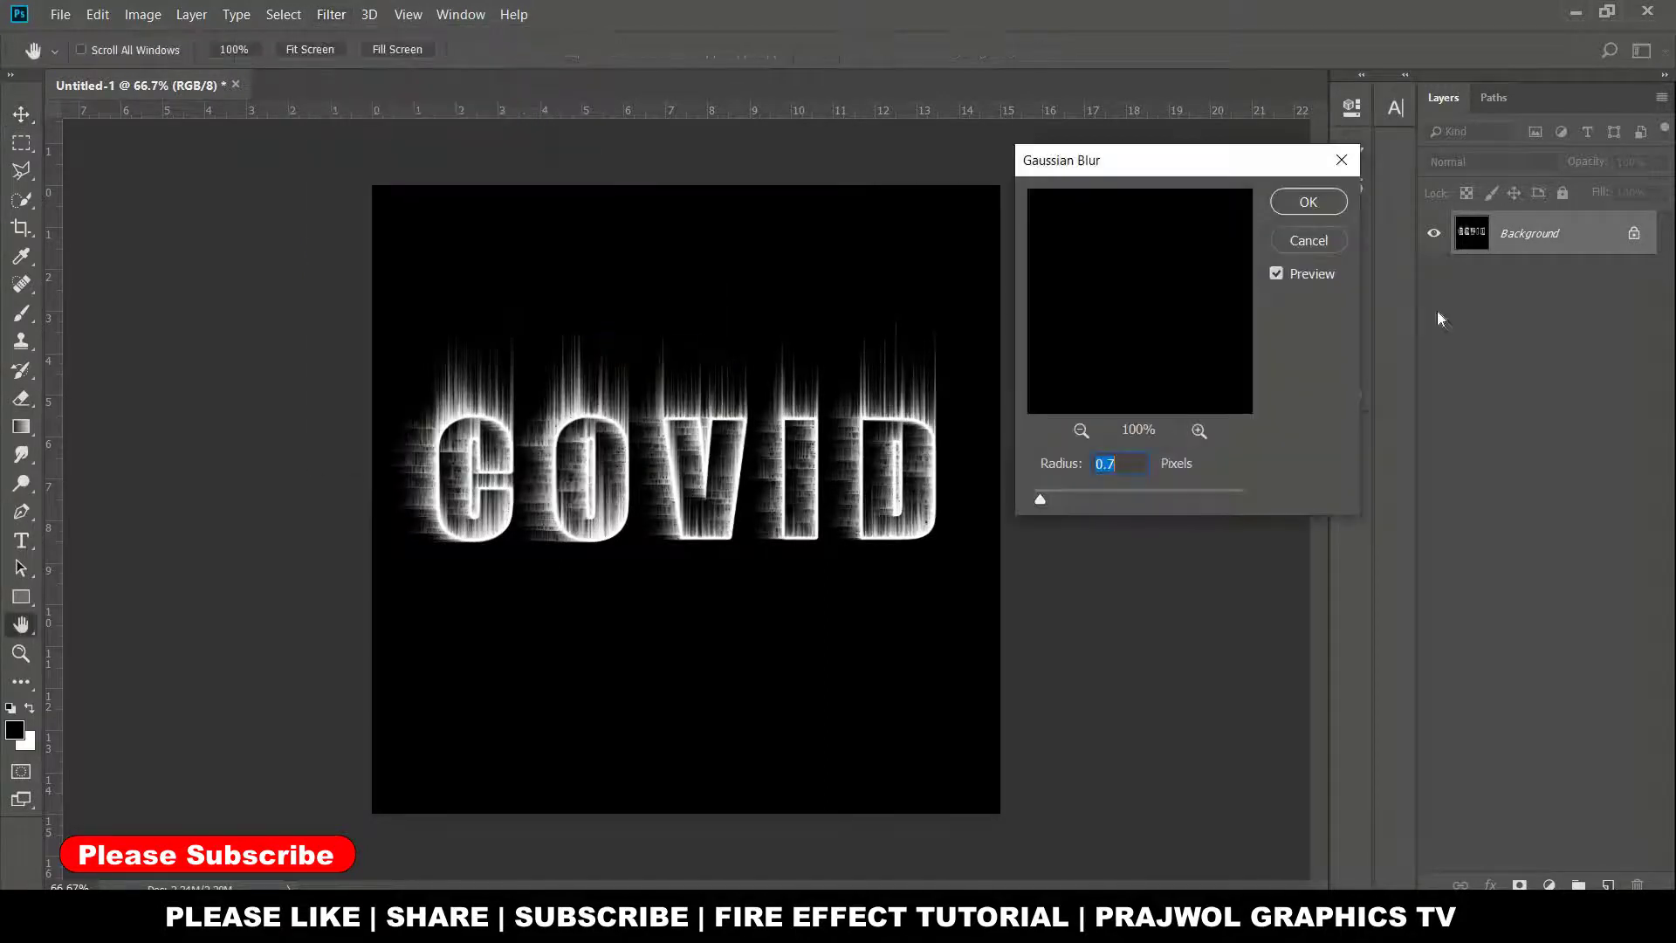
{"action": "left_click_drag", "start_coordinate": [1044, 490], "coordinate": [1039, 497]}
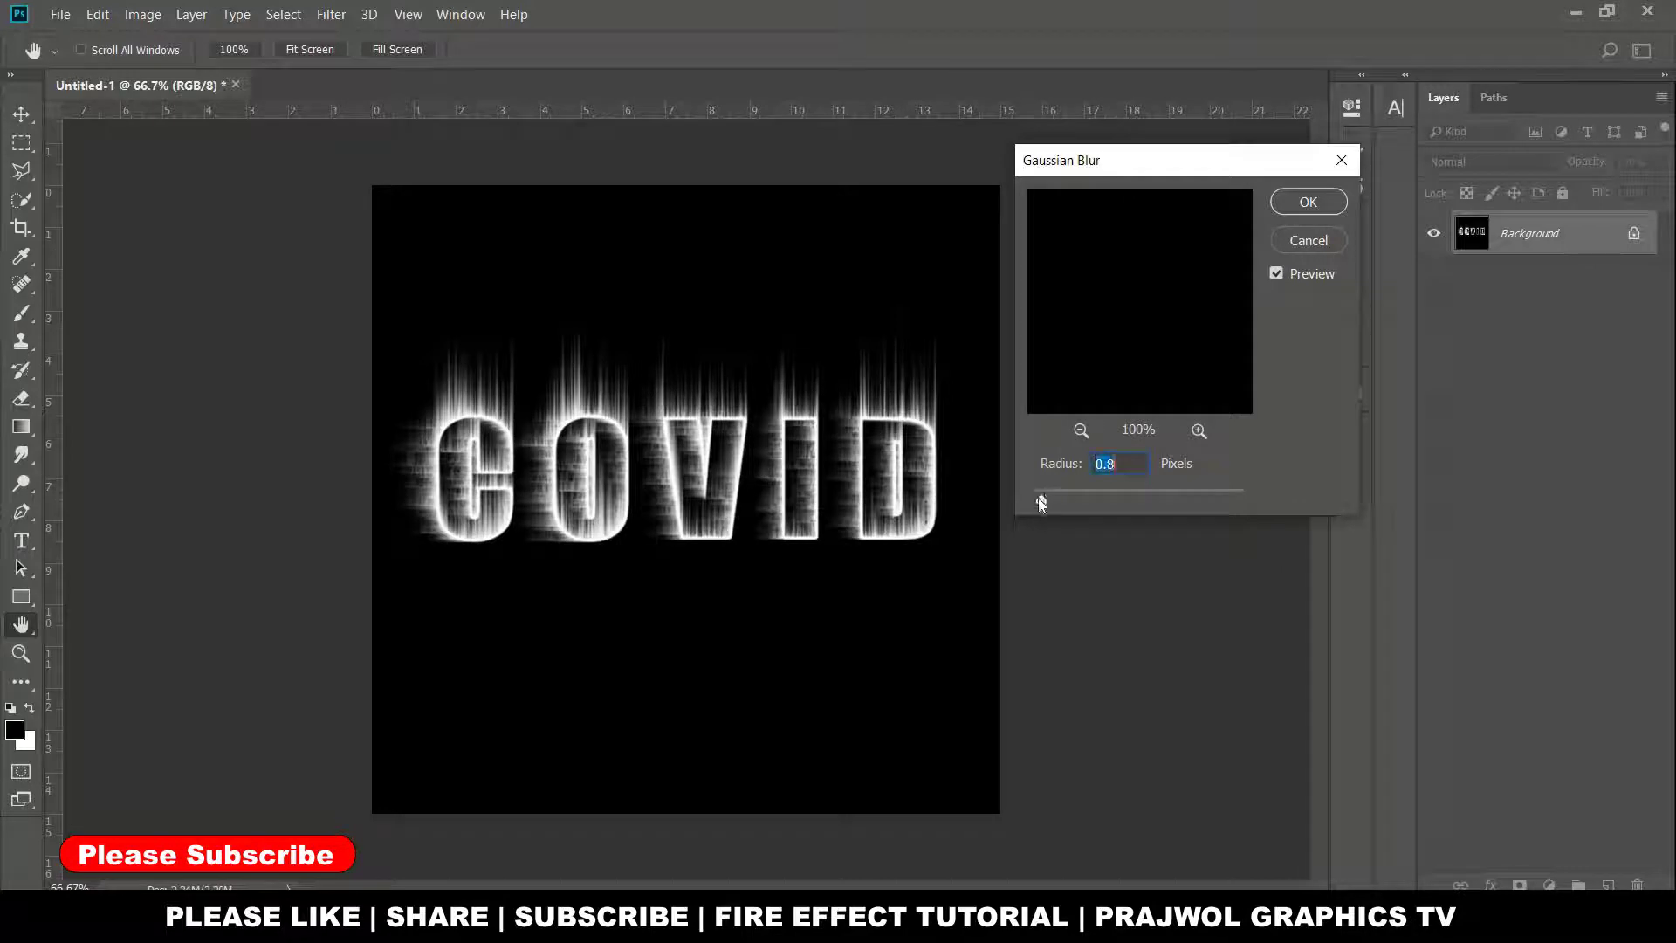
{"action": "left_click", "coordinate": [1329, 205]}
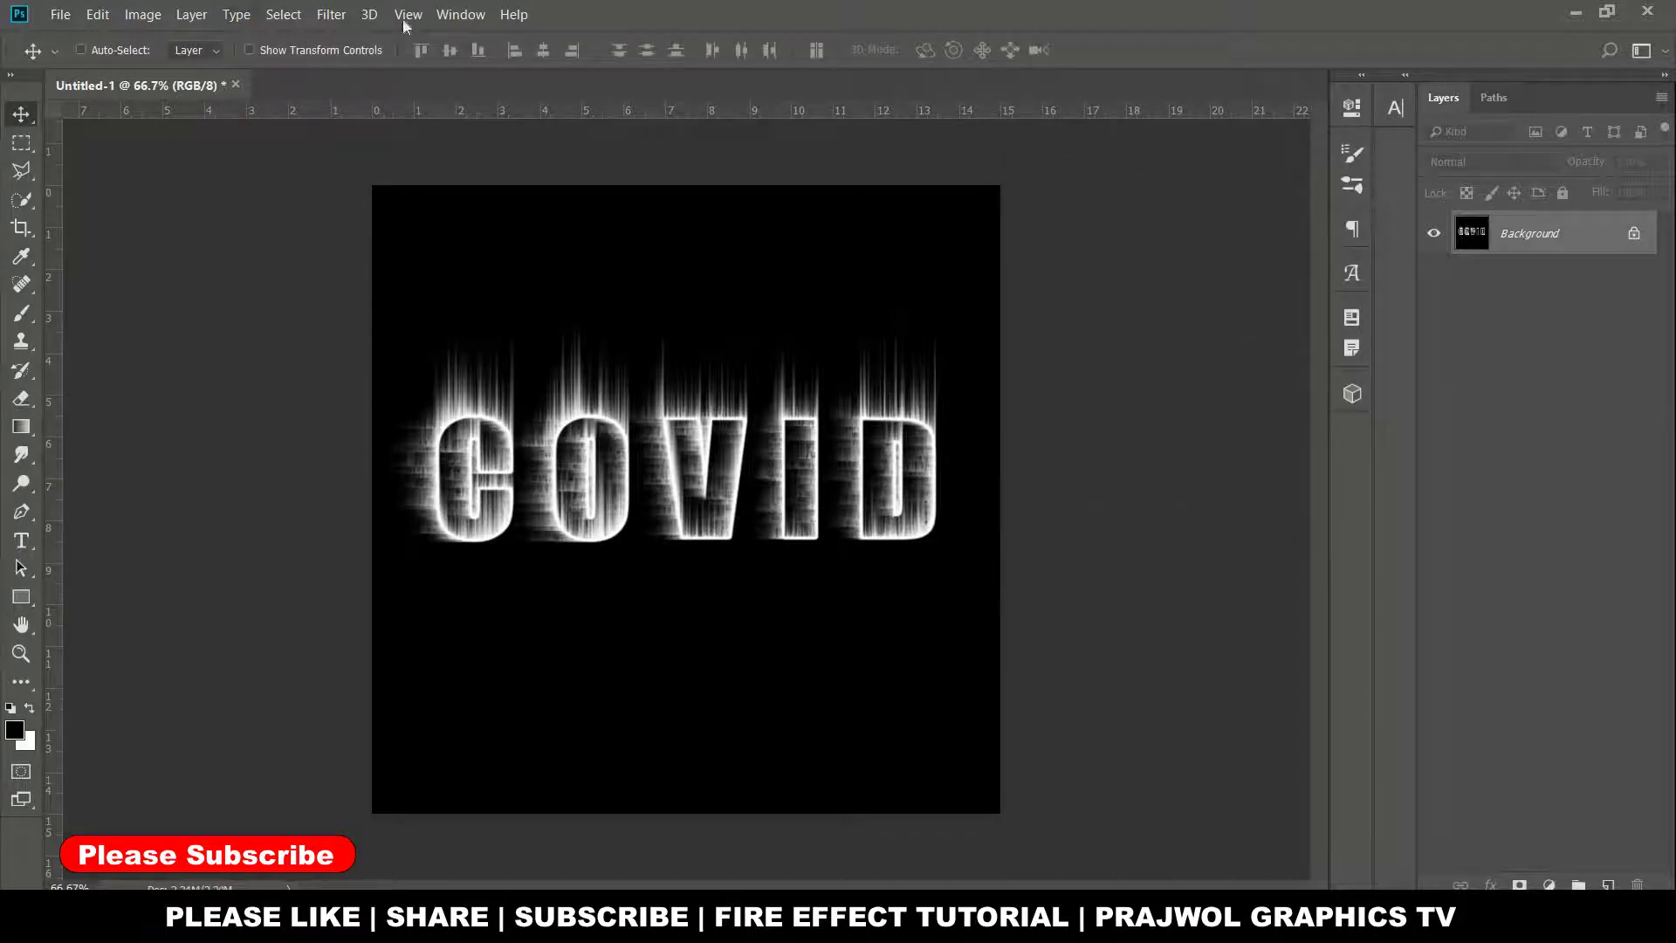
{"action": "left_click", "coordinate": [331, 15]}
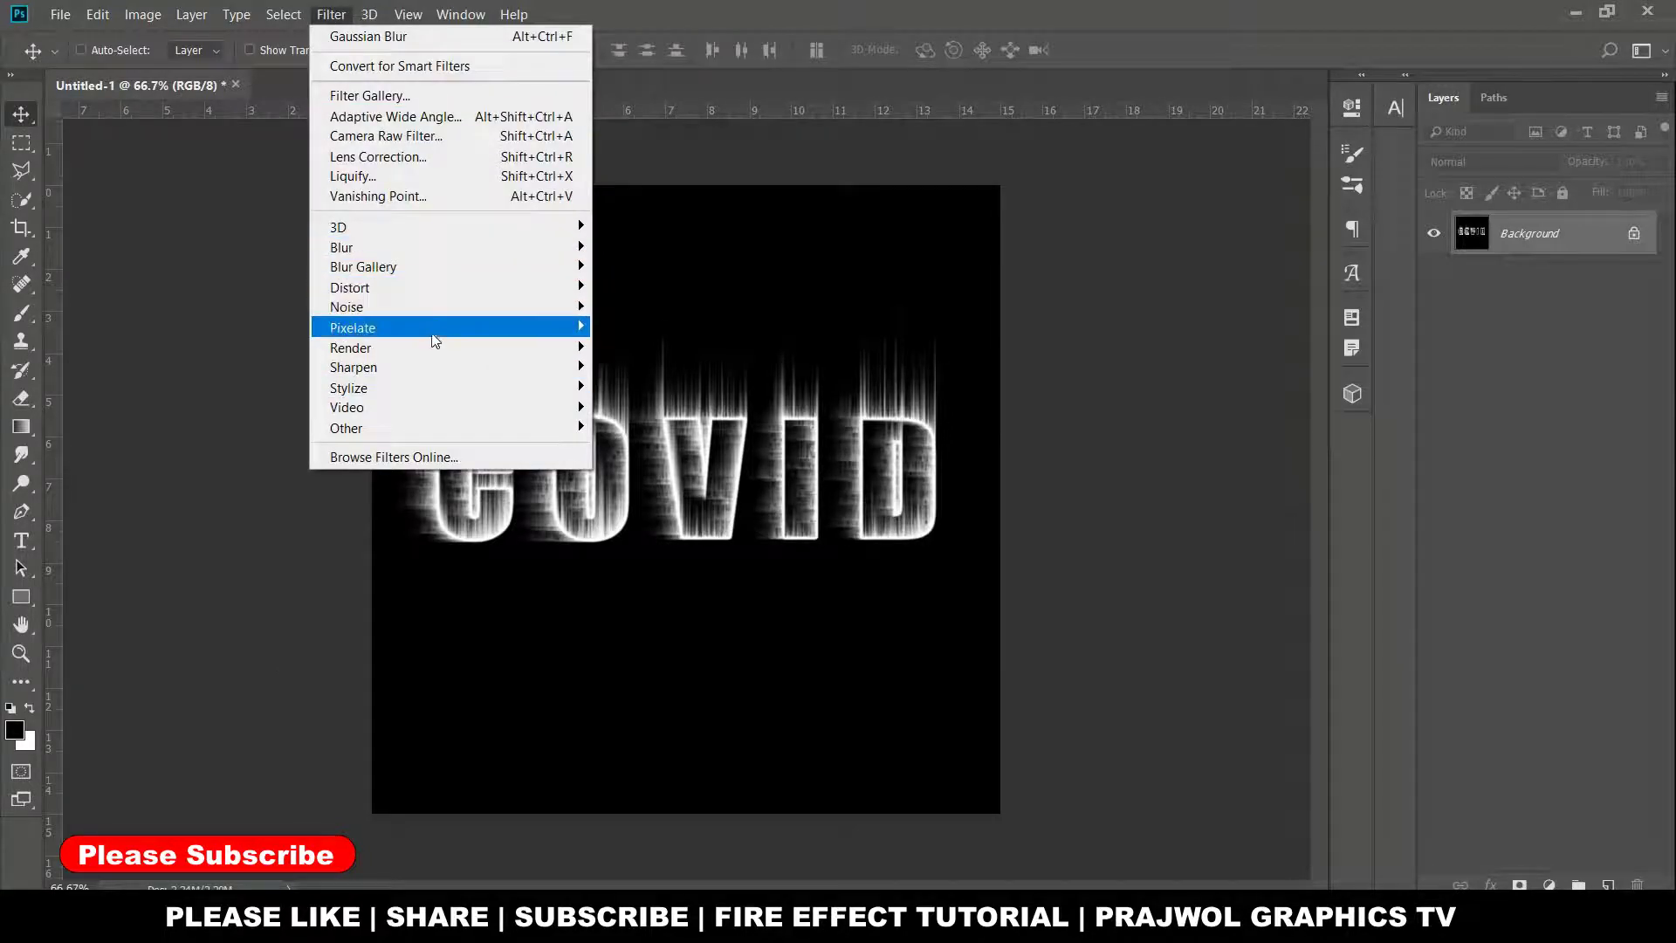
{"action": "mouse_move", "coordinate": [349, 286]}
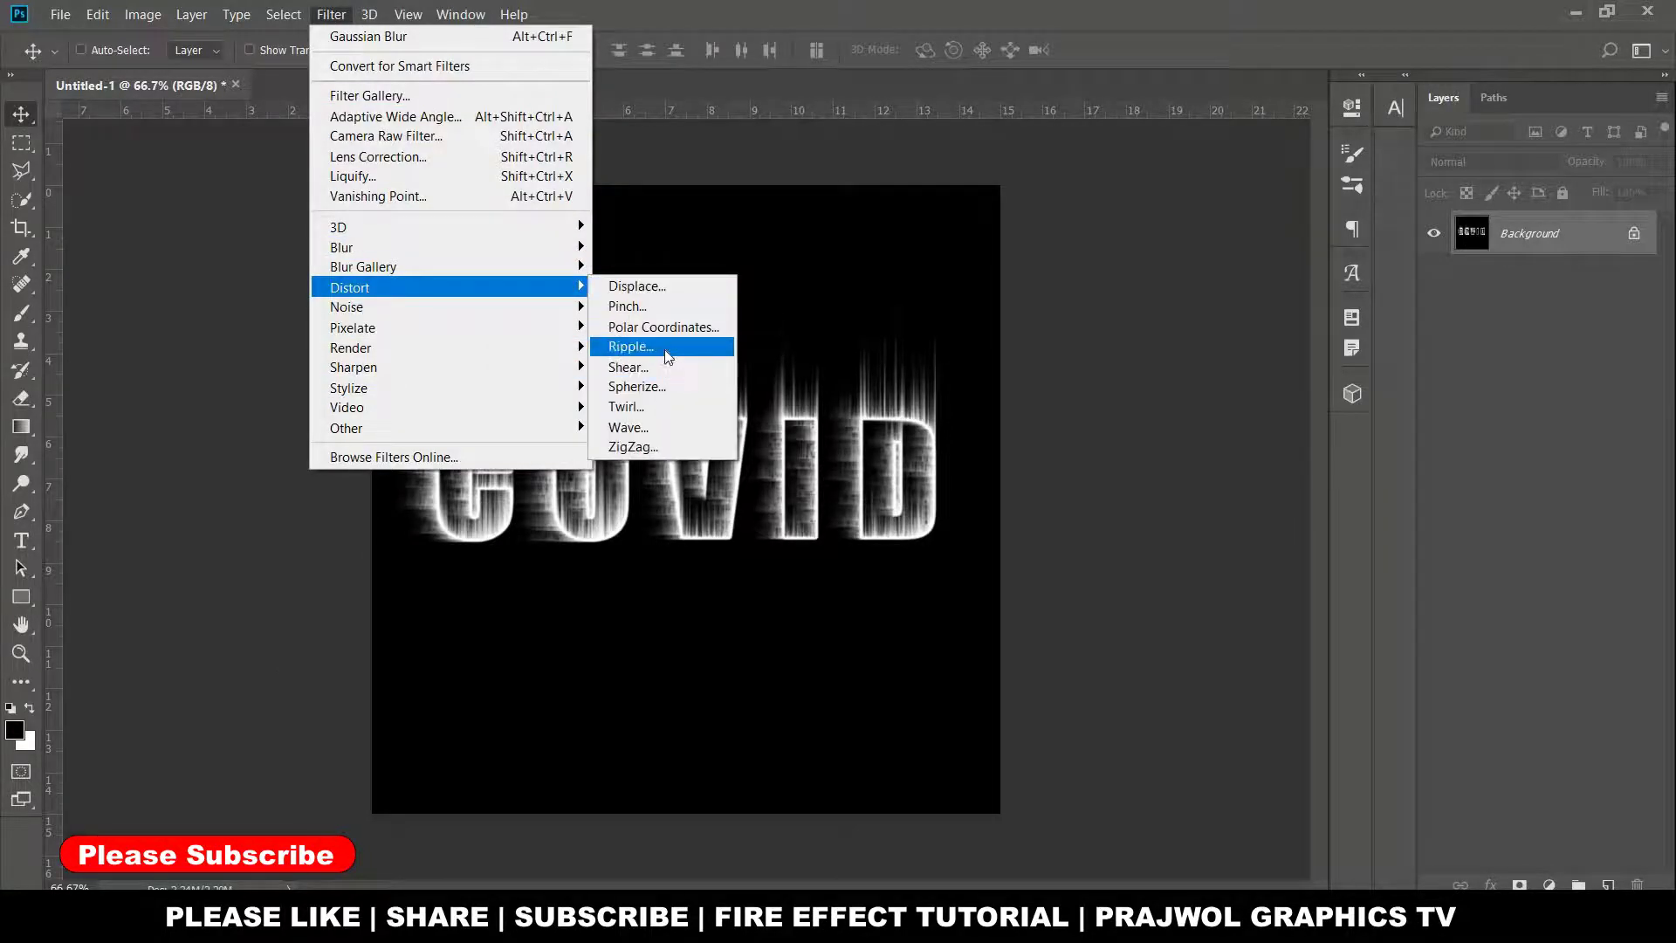
Apply a Ripple distortion with 185% amount and Medium size
{"action": "left_click", "coordinate": [631, 347]}
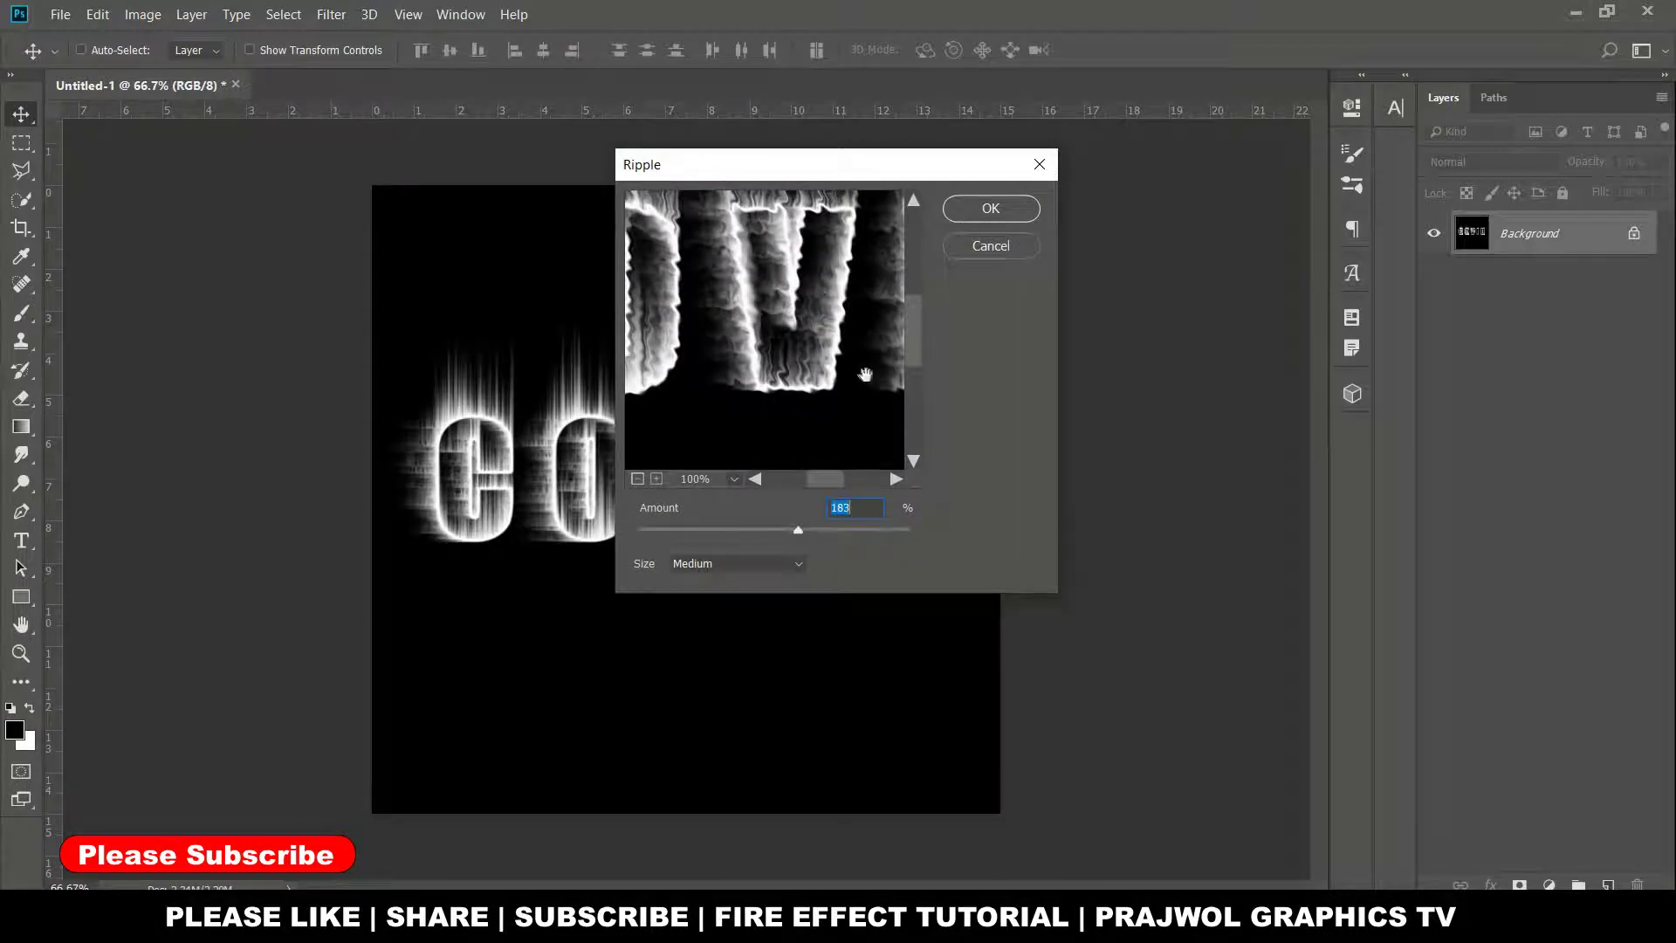
{"action": "key", "text": "Up"}
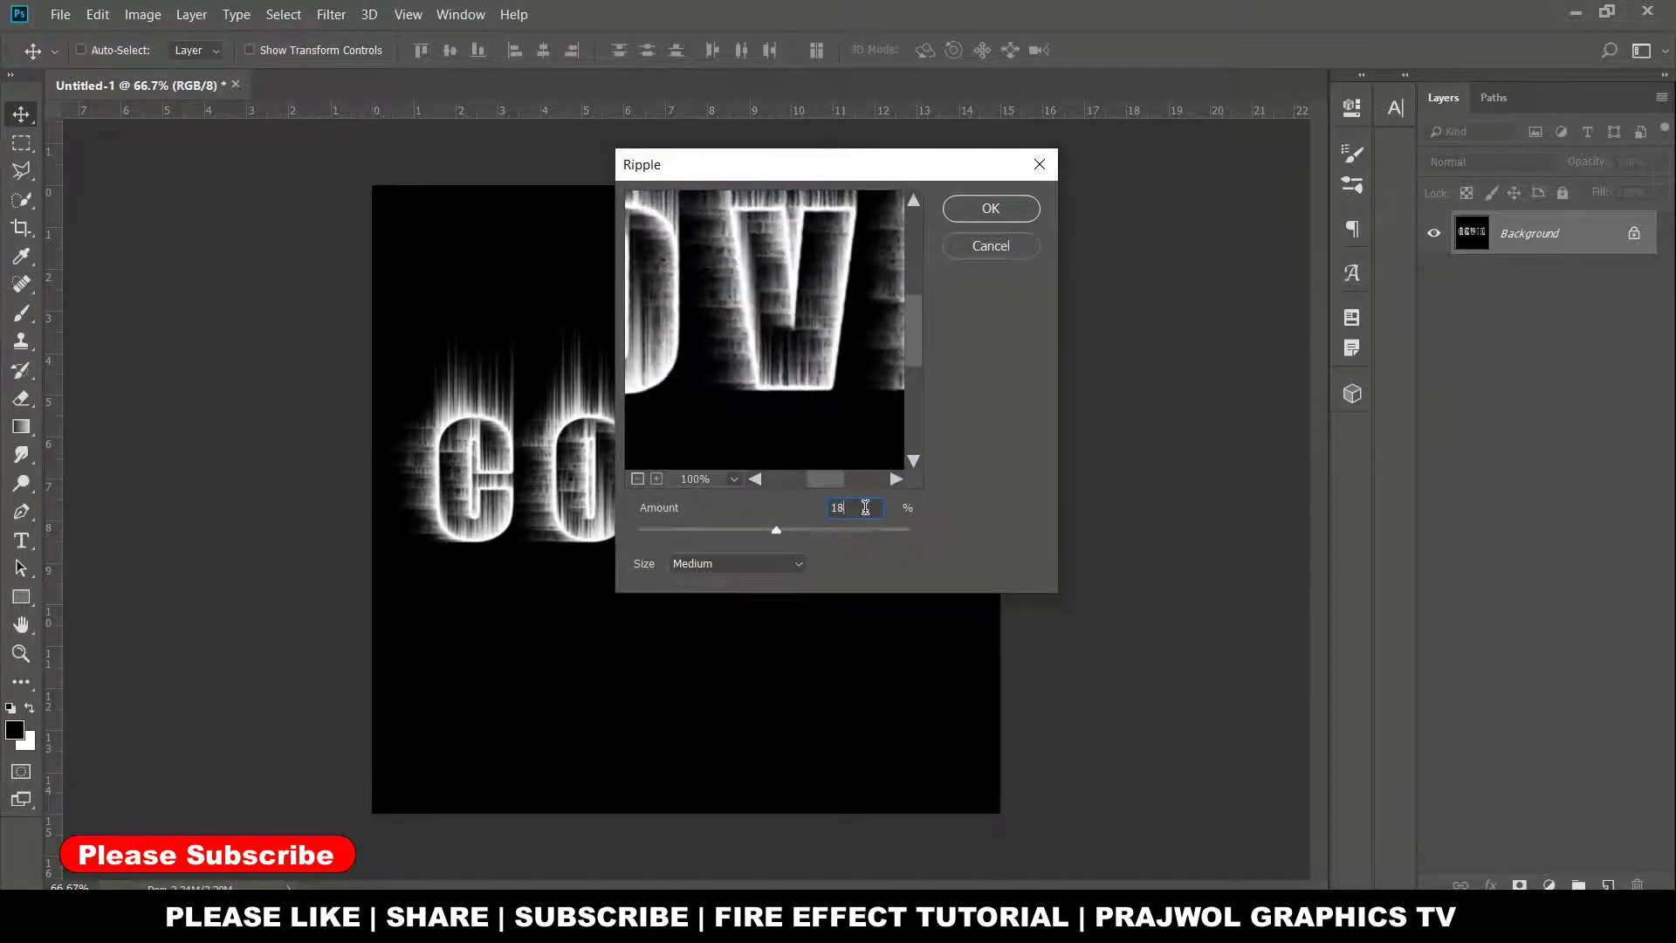
{"action": "key", "text": "Up"}
{"action": "left_click", "coordinate": [991, 208]}
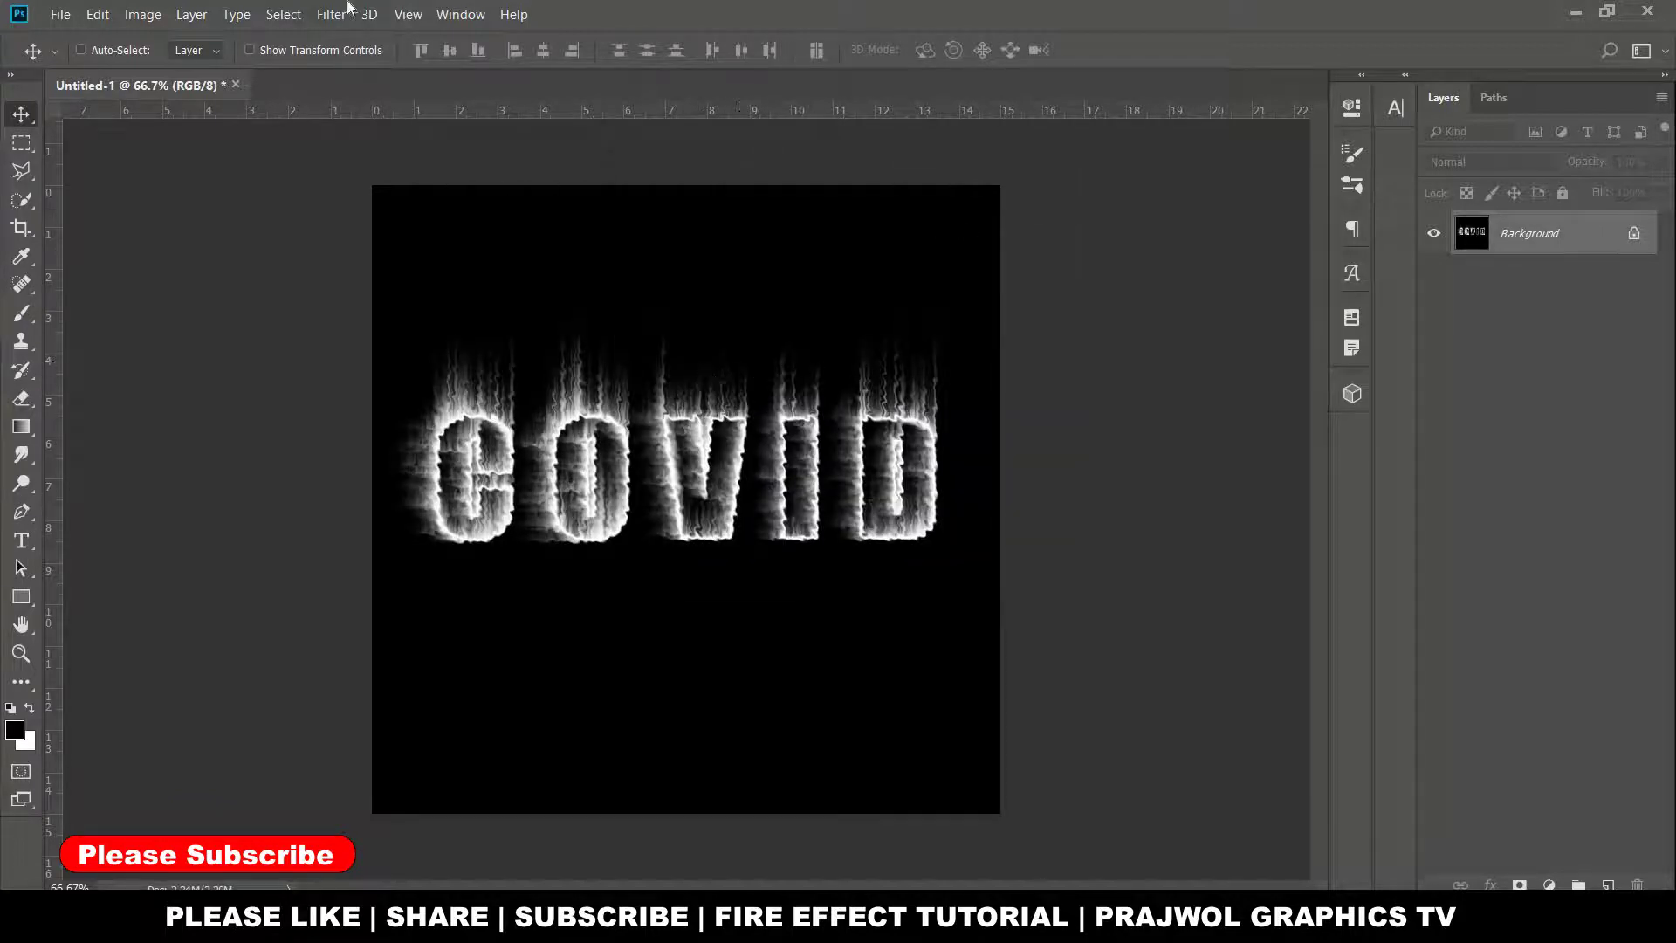
Convert the image to Grayscale, discarding colour, then to Indexed Color mode
{"action": "left_click", "coordinate": [142, 14]}
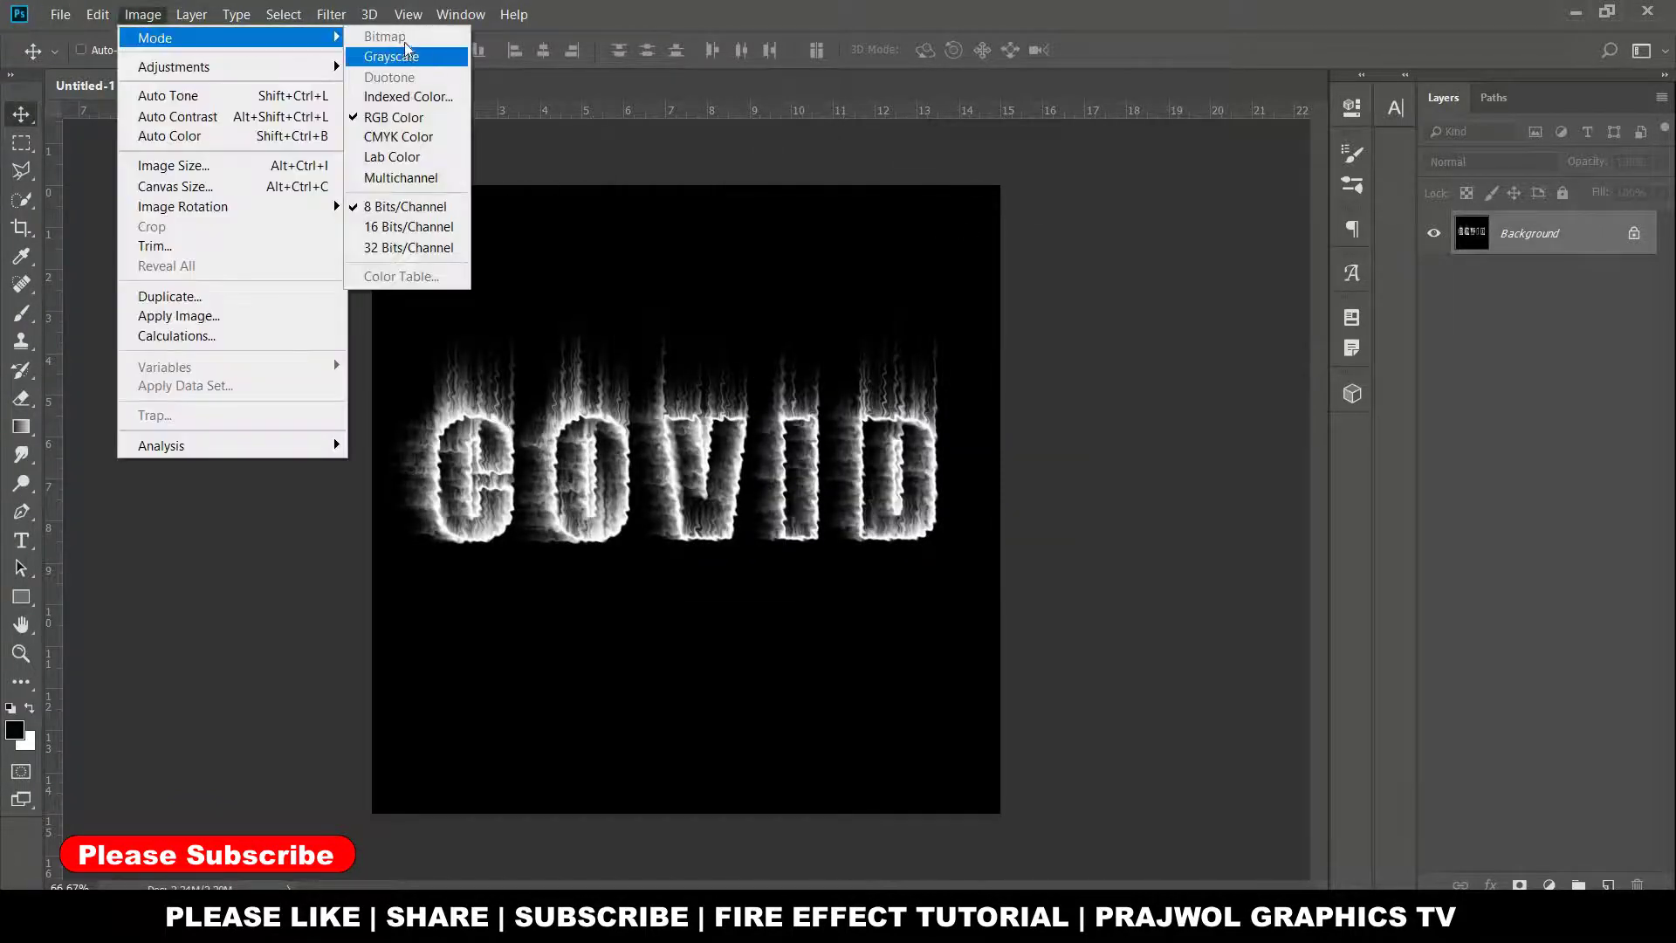
{"action": "left_click", "coordinate": [392, 56]}
{"action": "left_click", "coordinate": [787, 406]}
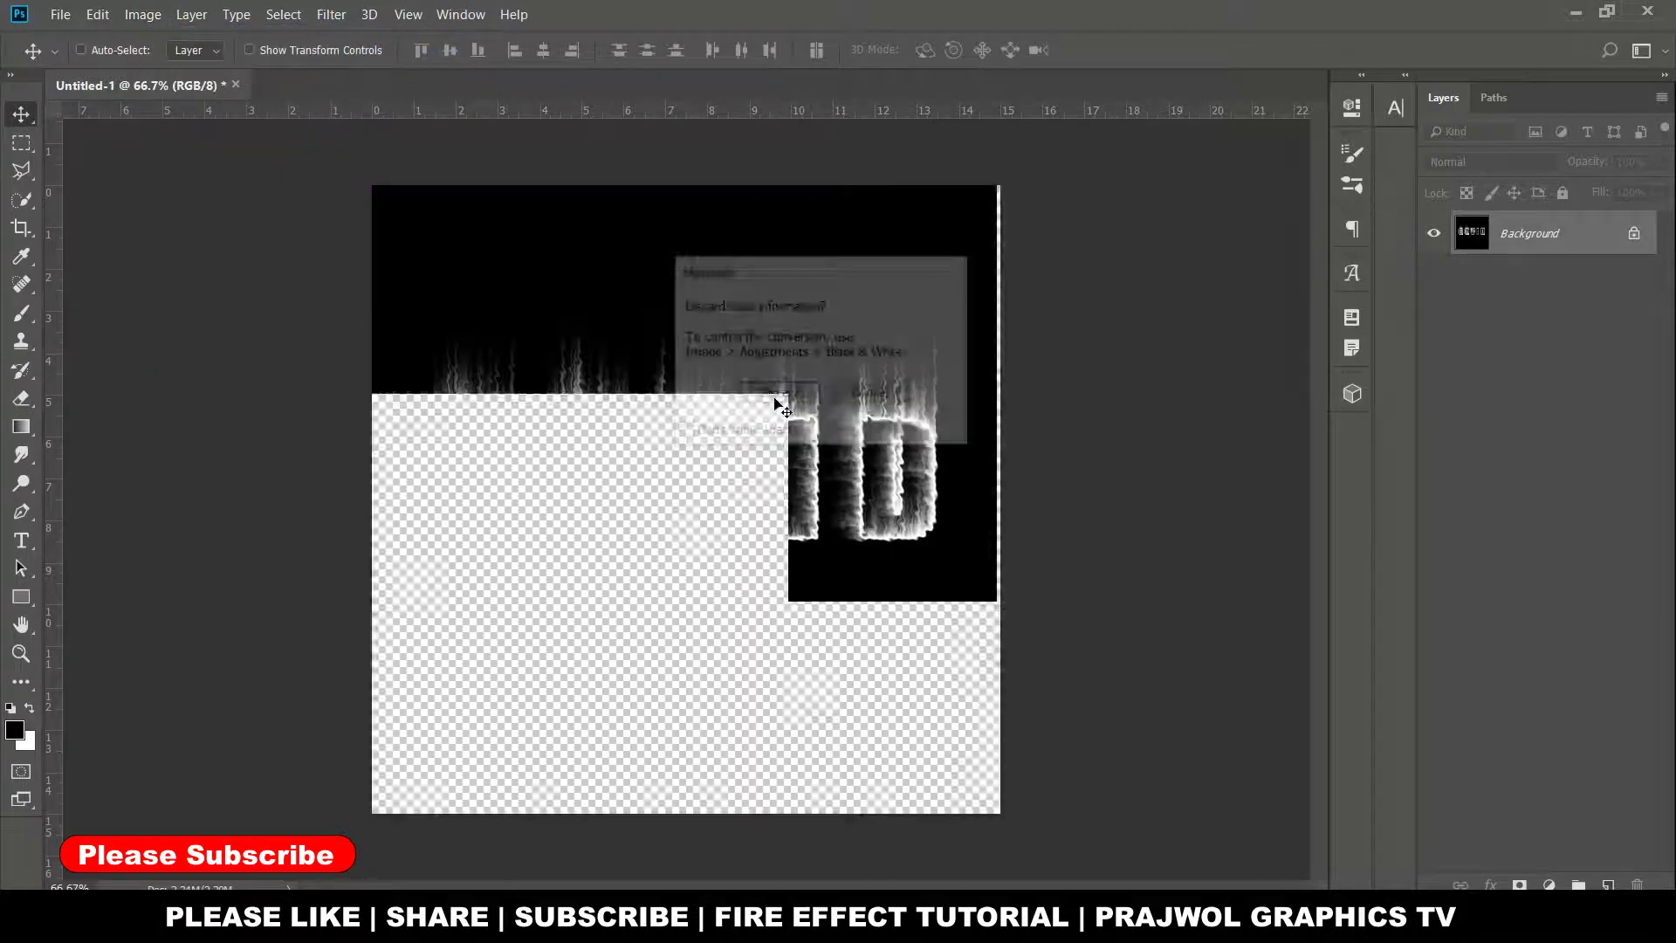
{"action": "left_click", "coordinate": [143, 14]}
{"action": "left_click", "coordinate": [352, 30]}
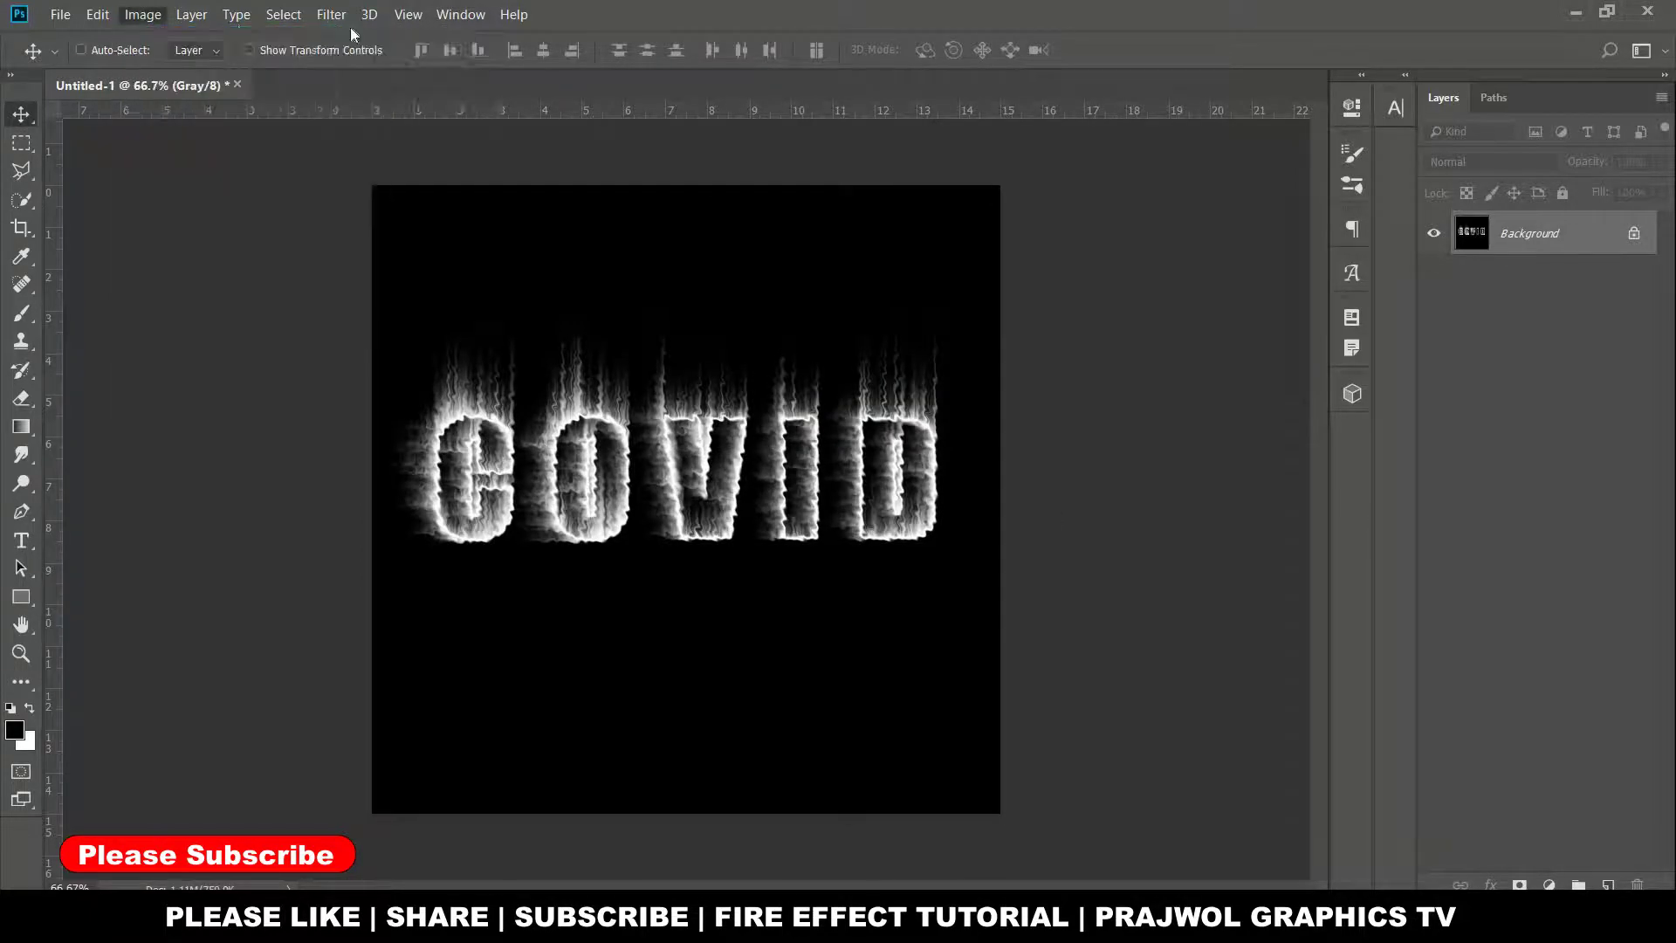
{"action": "left_click", "coordinate": [144, 13]}
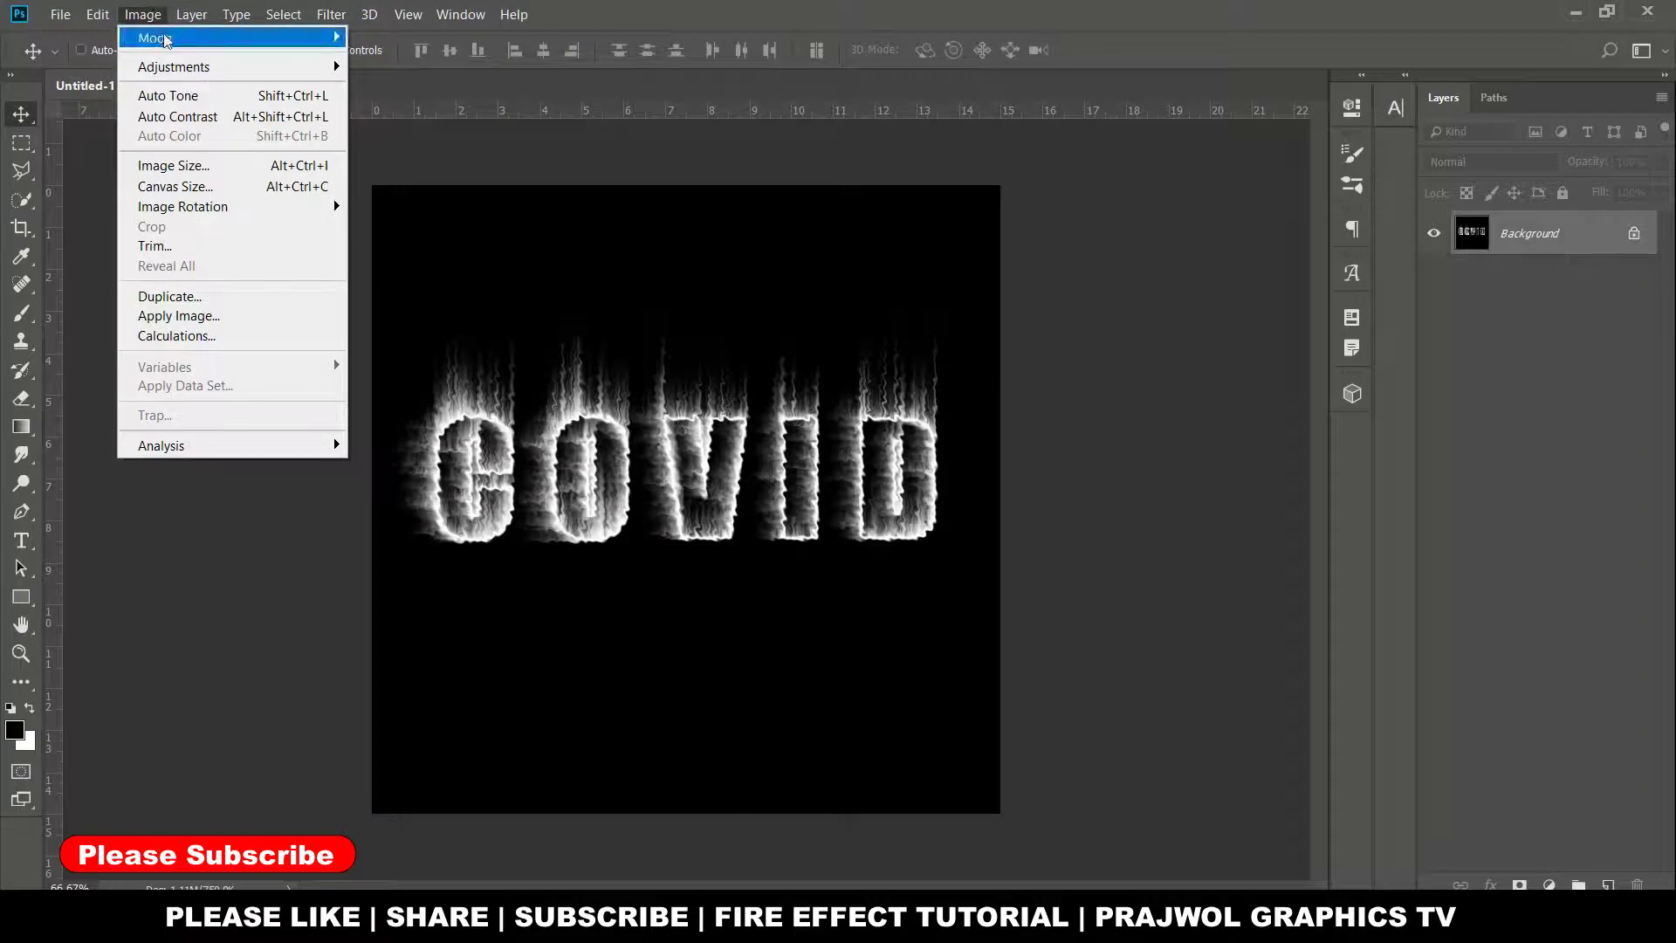
{"action": "left_click", "coordinate": [393, 97]}
Apply the Black Body preset colour table to turn the text into fire colours
{"action": "left_click", "coordinate": [142, 14]}
{"action": "mouse_move", "coordinate": [154, 38]}
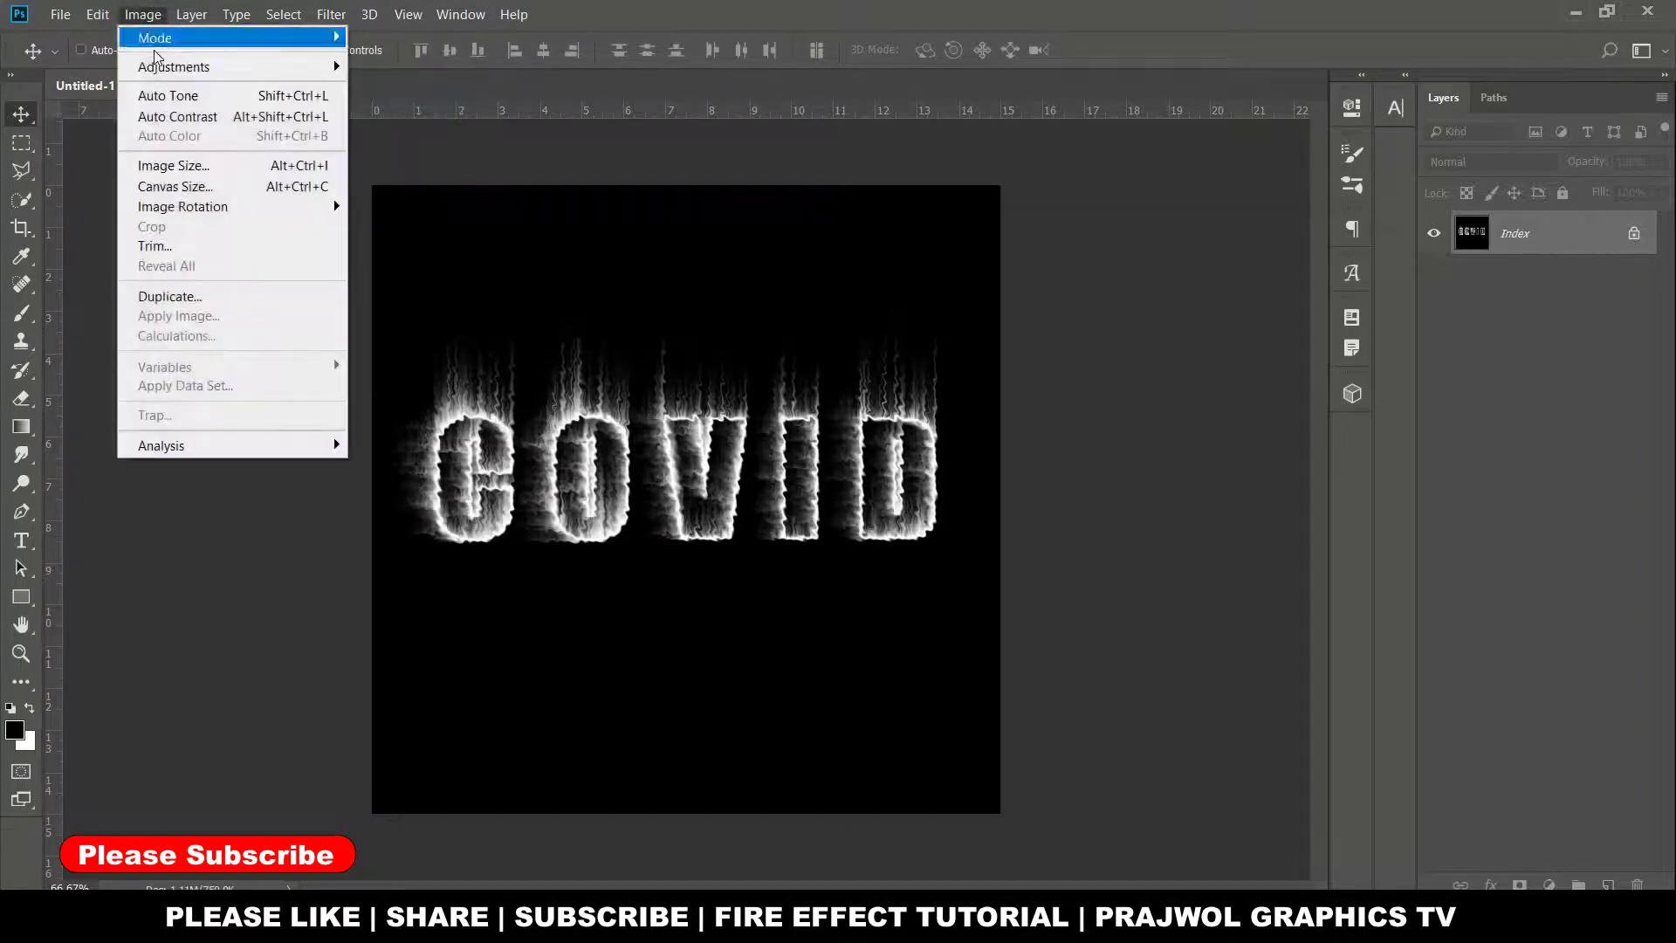
{"action": "left_click", "coordinate": [427, 97]}
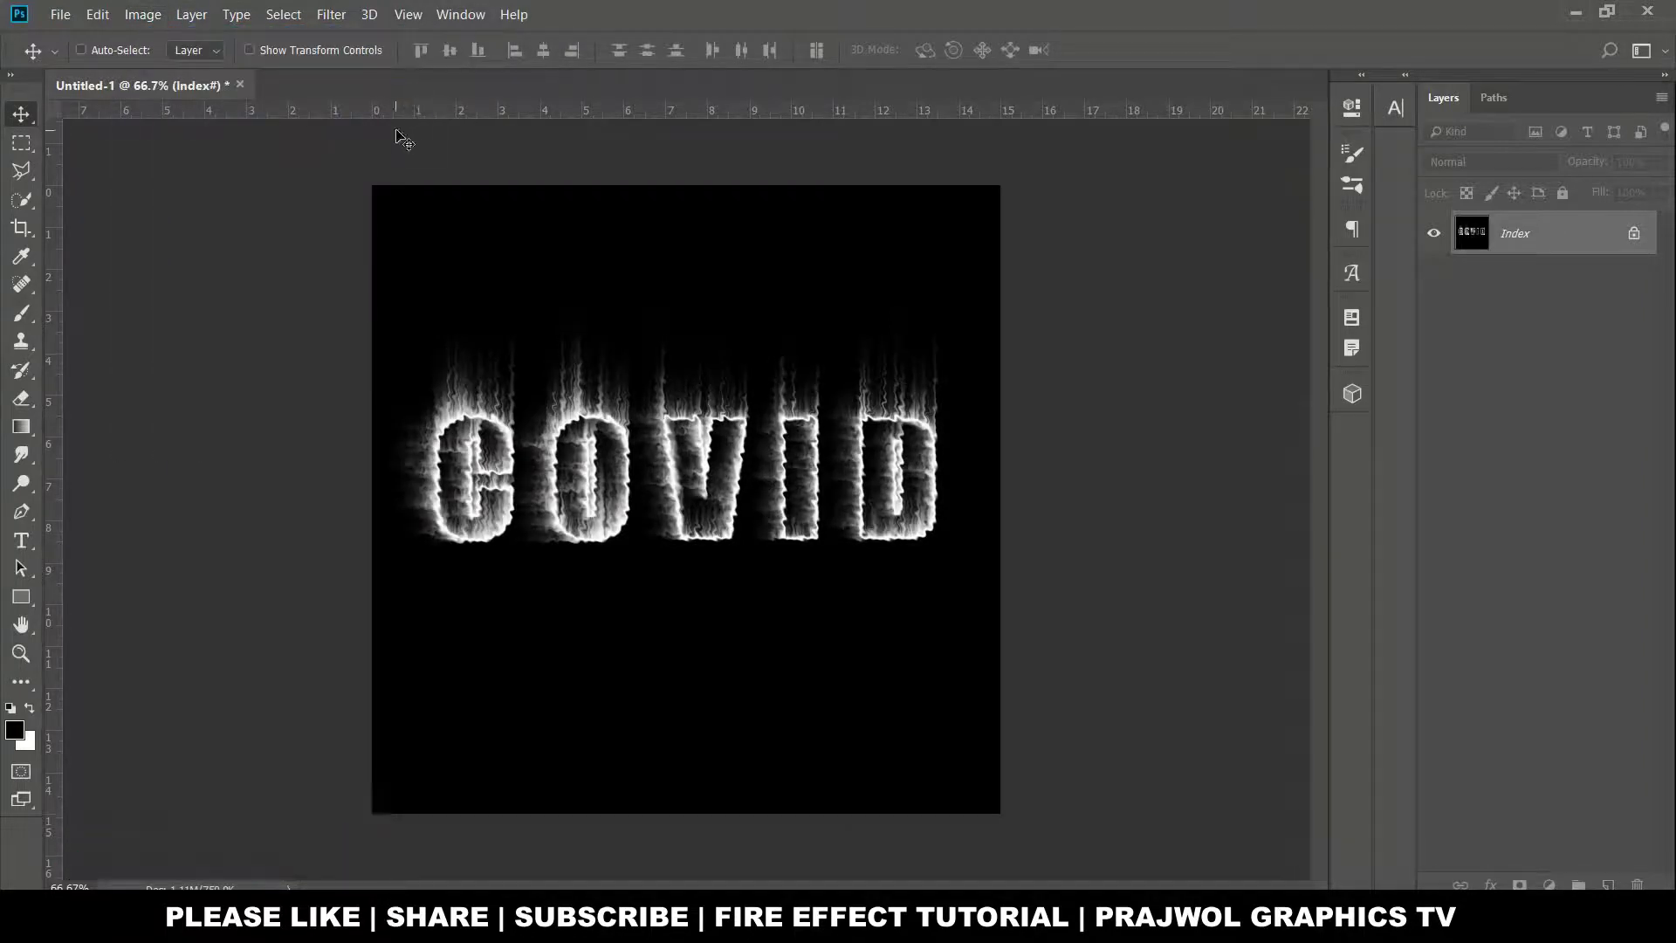
{"action": "left_click", "coordinate": [132, 21]}
{"action": "mouse_move", "coordinate": [236, 39]}
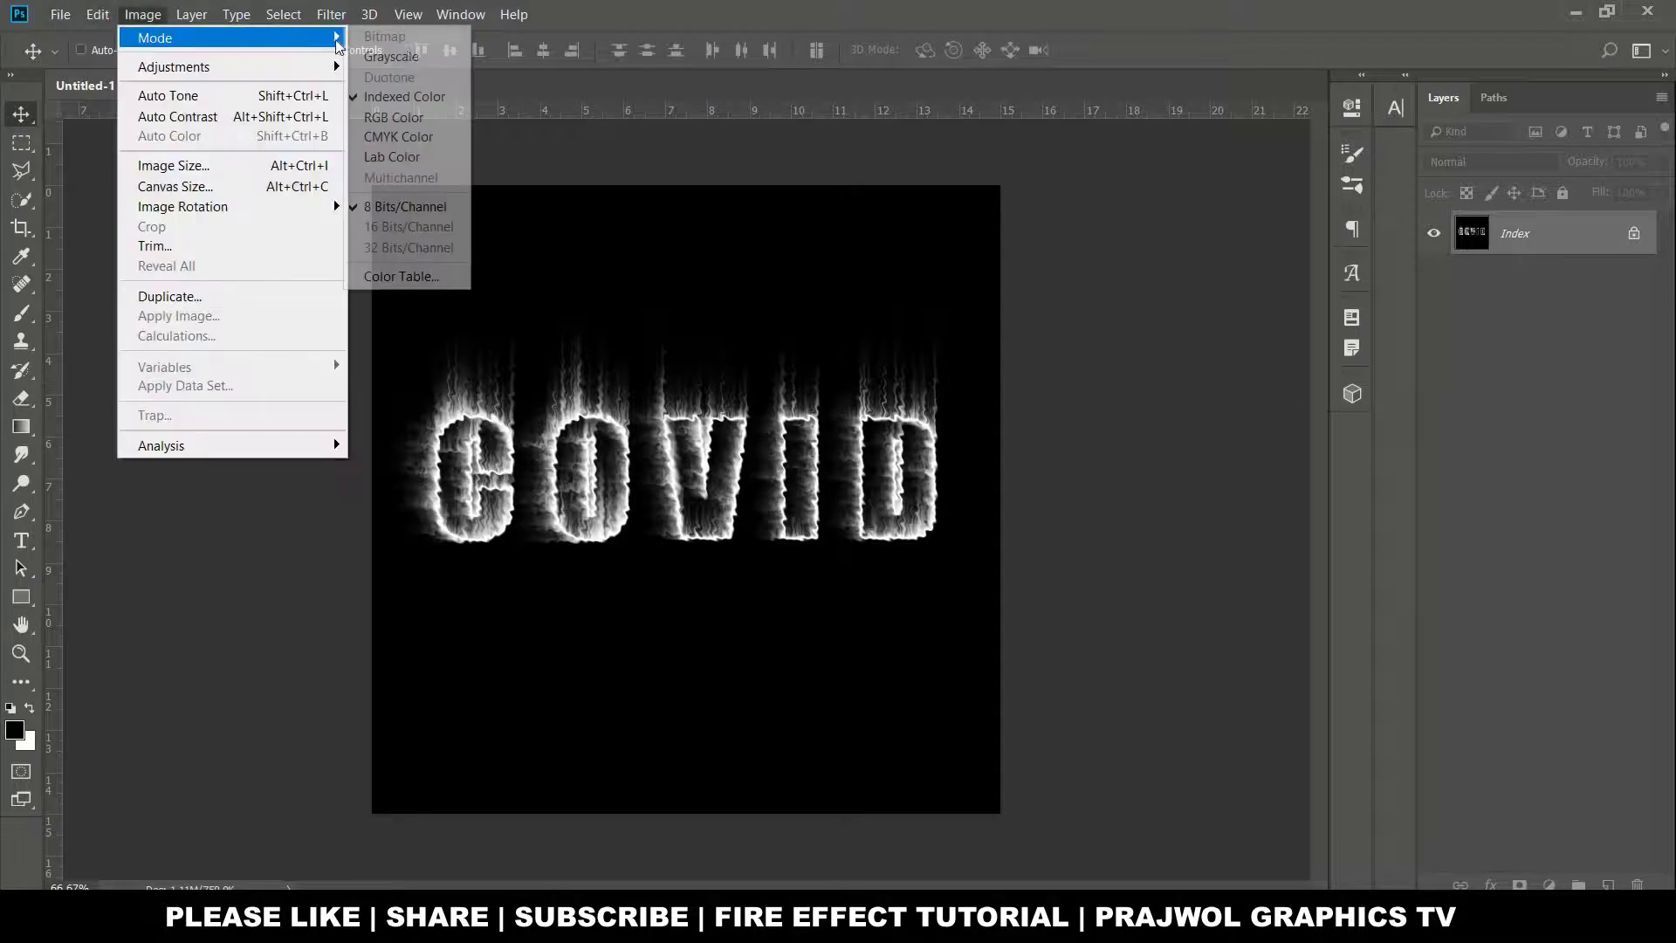
{"action": "left_click", "coordinate": [439, 274]}
{"action": "left_click", "coordinate": [887, 199]}
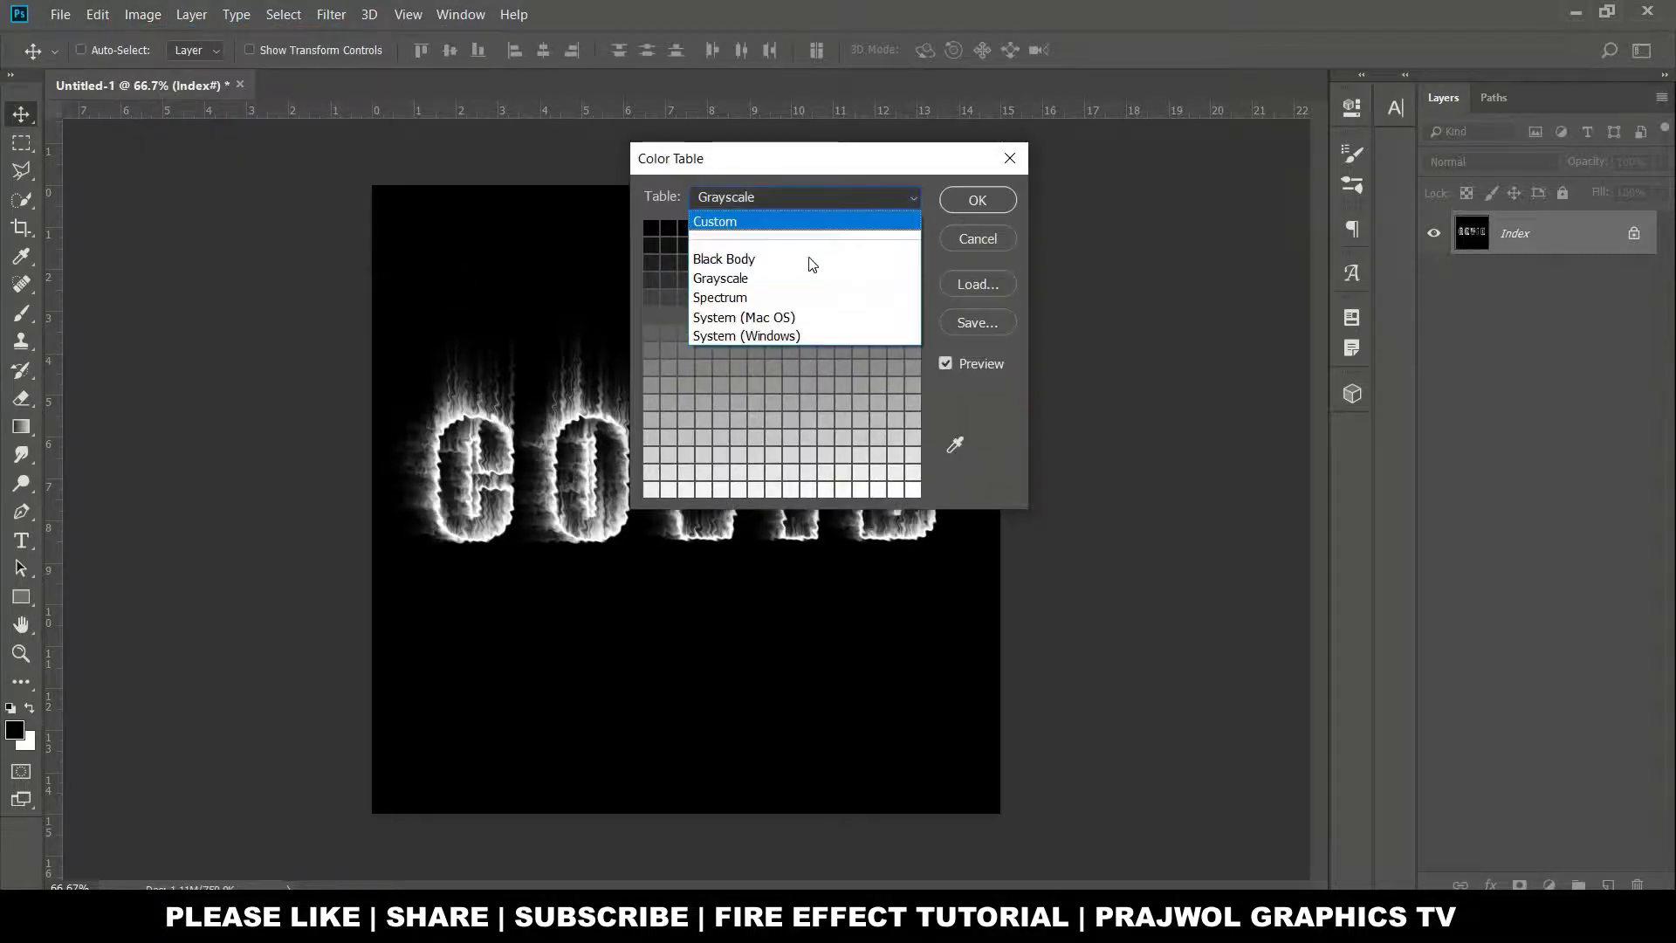
{"action": "left_click", "coordinate": [803, 258]}
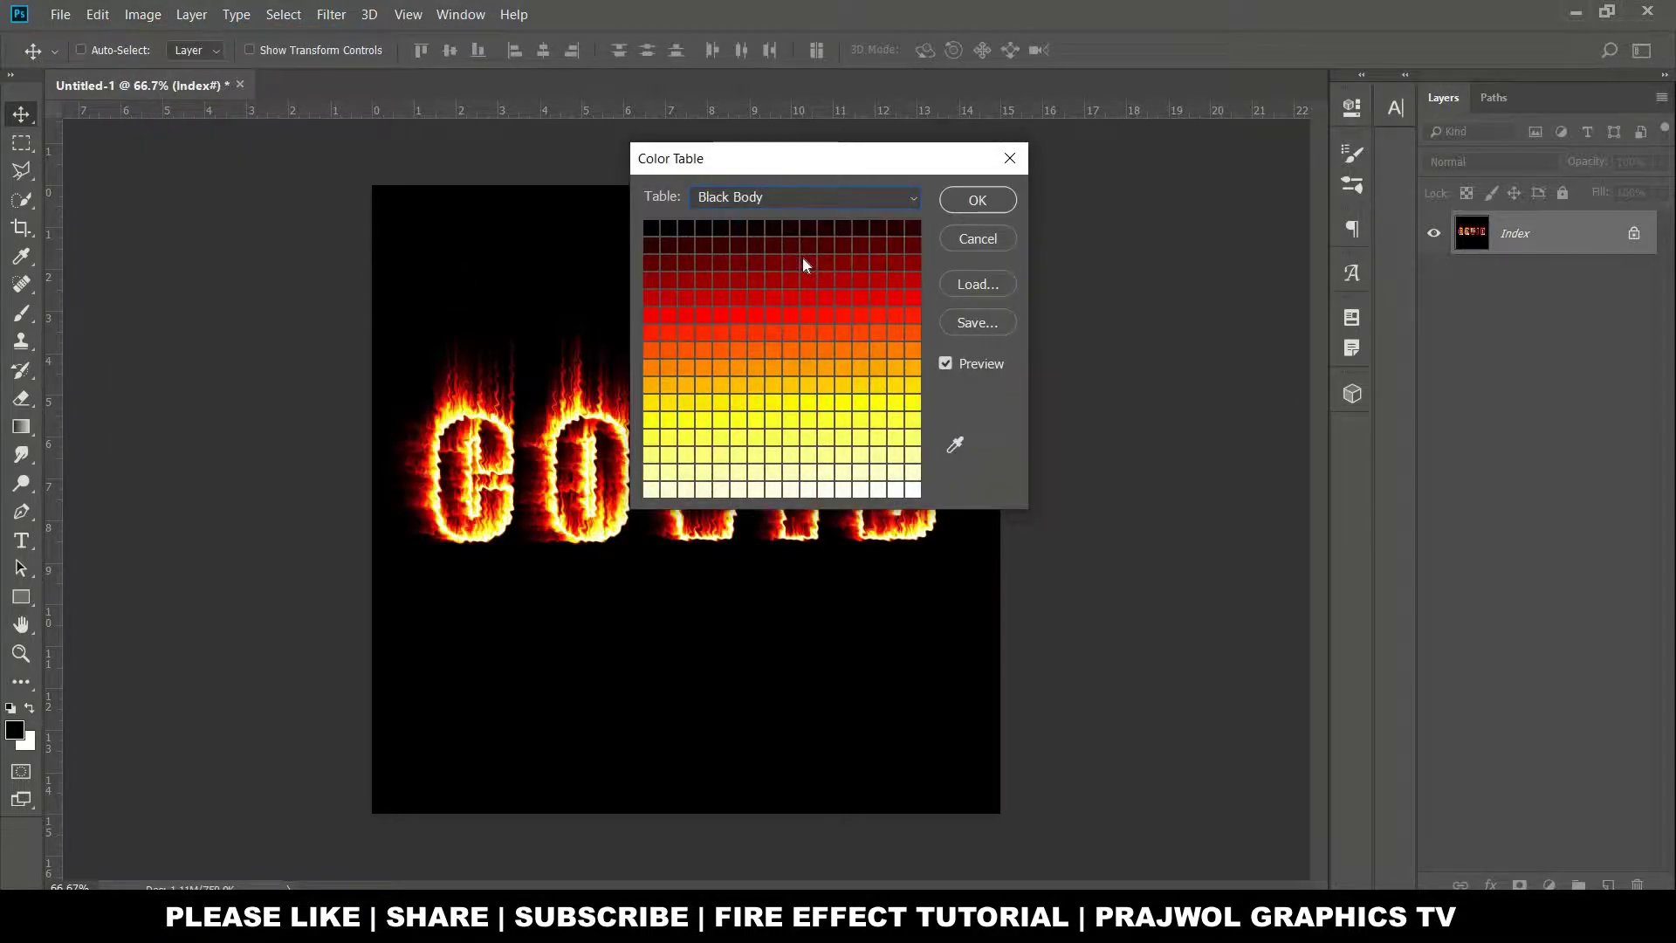
{"action": "left_click", "coordinate": [991, 203]}
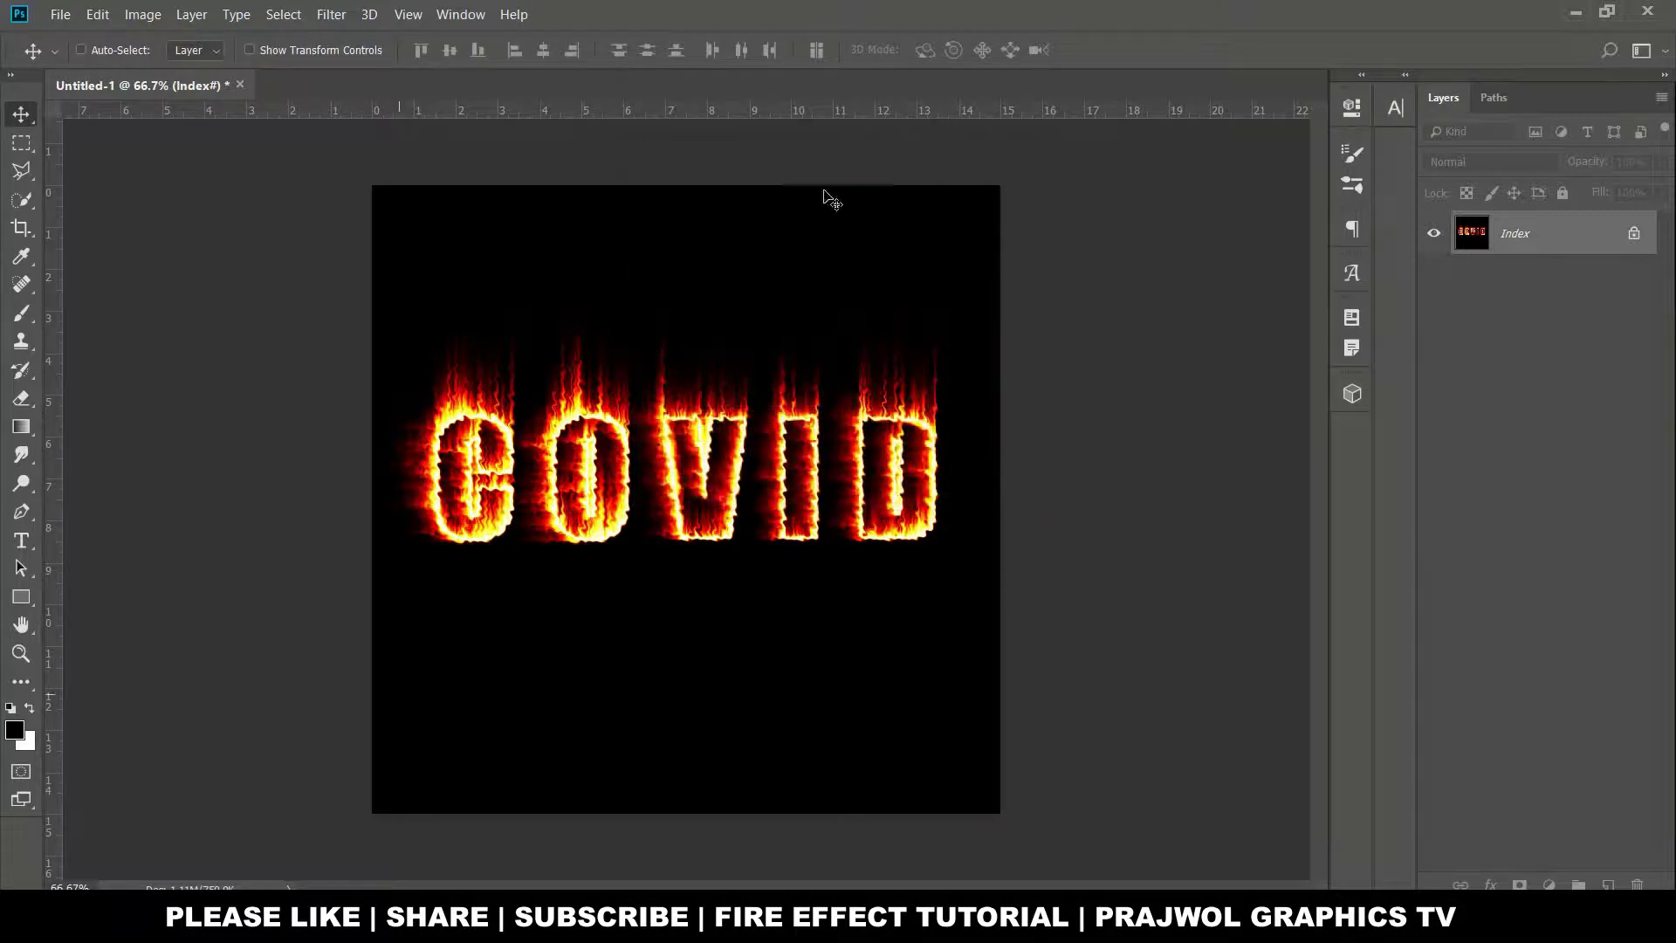
Convert the burning COVID image back to RGB Color mode via Image > Mode
{"action": "left_click", "coordinate": [143, 14]}
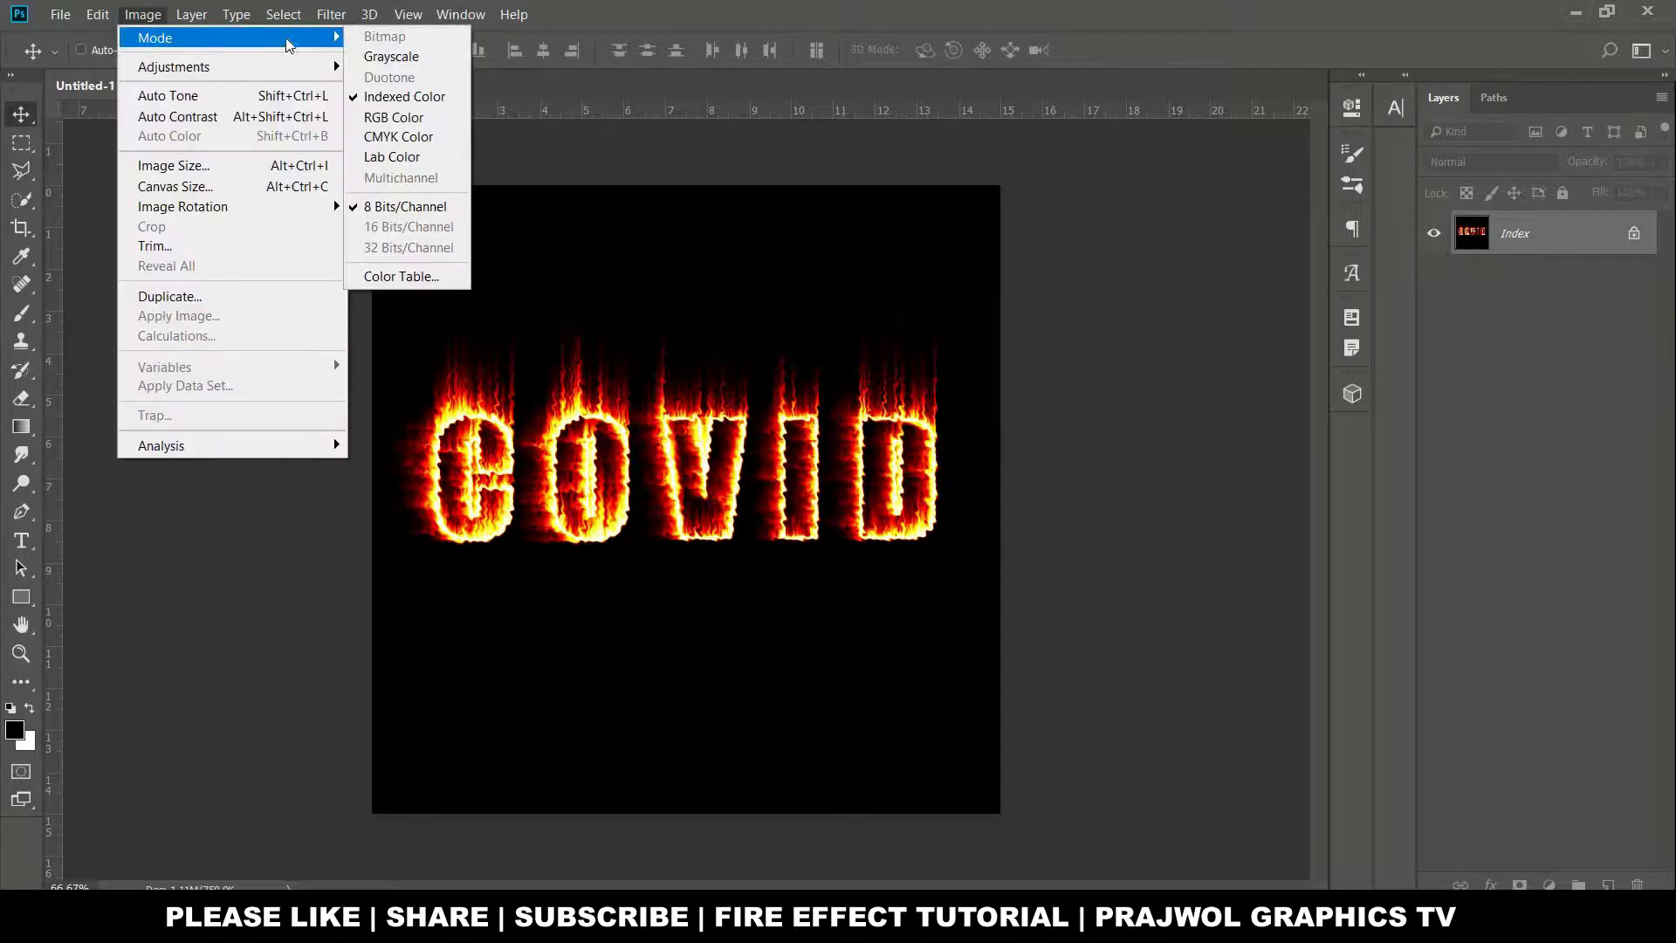
{"action": "left_click", "coordinate": [393, 220]}
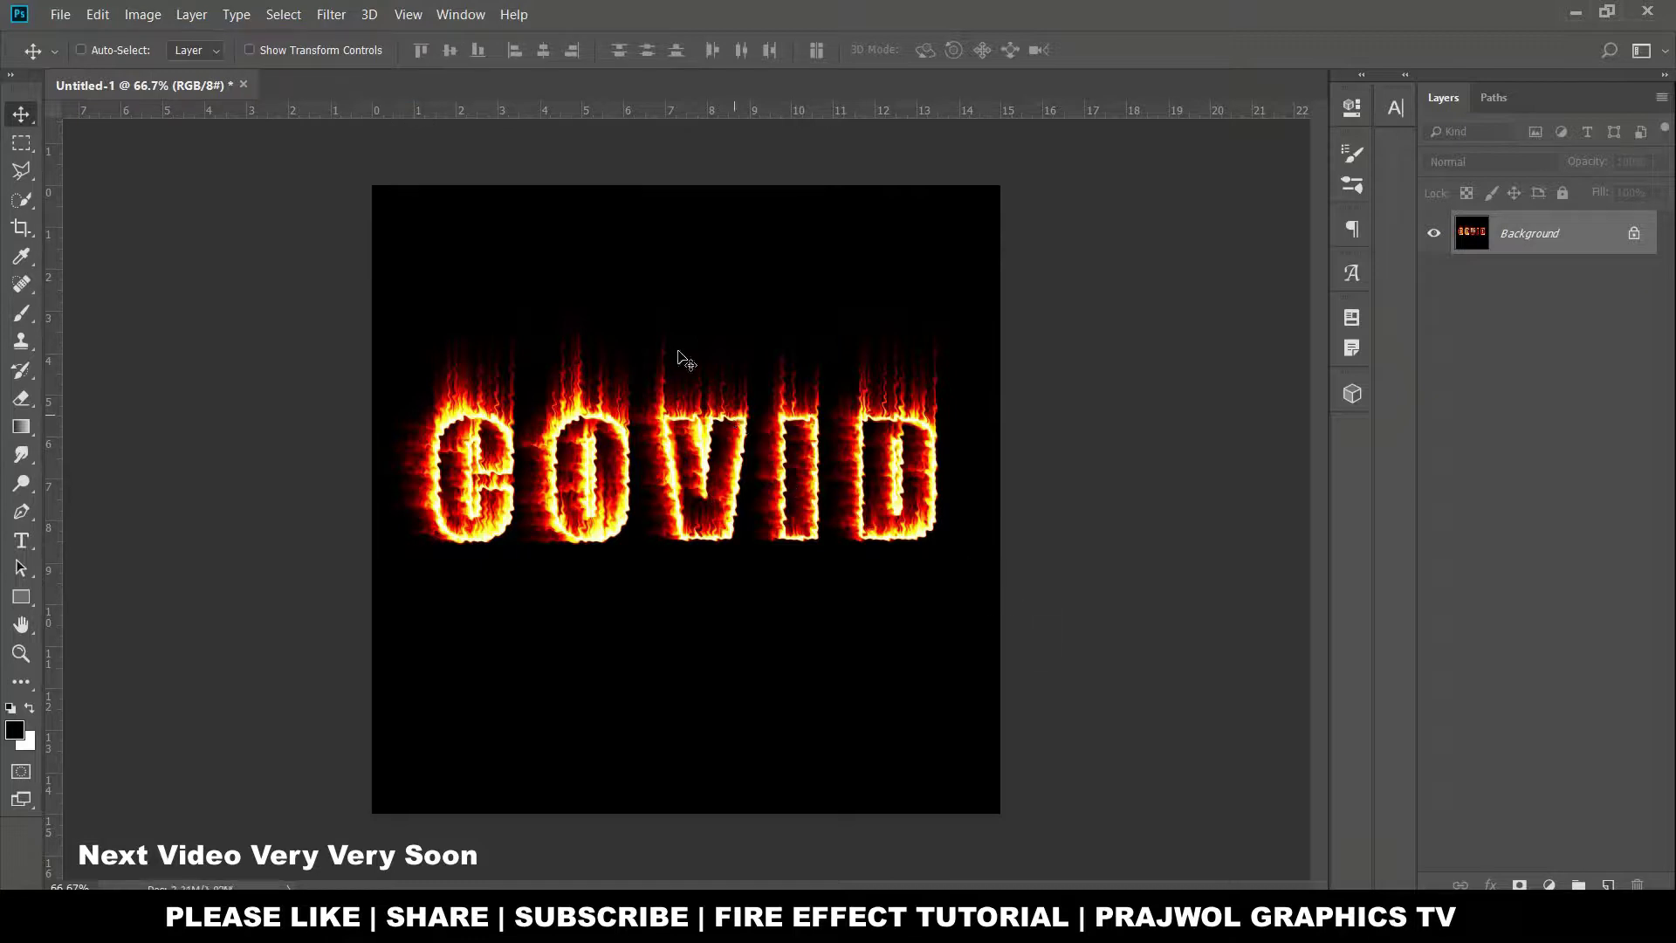
{"action": "key", "text": "h"}
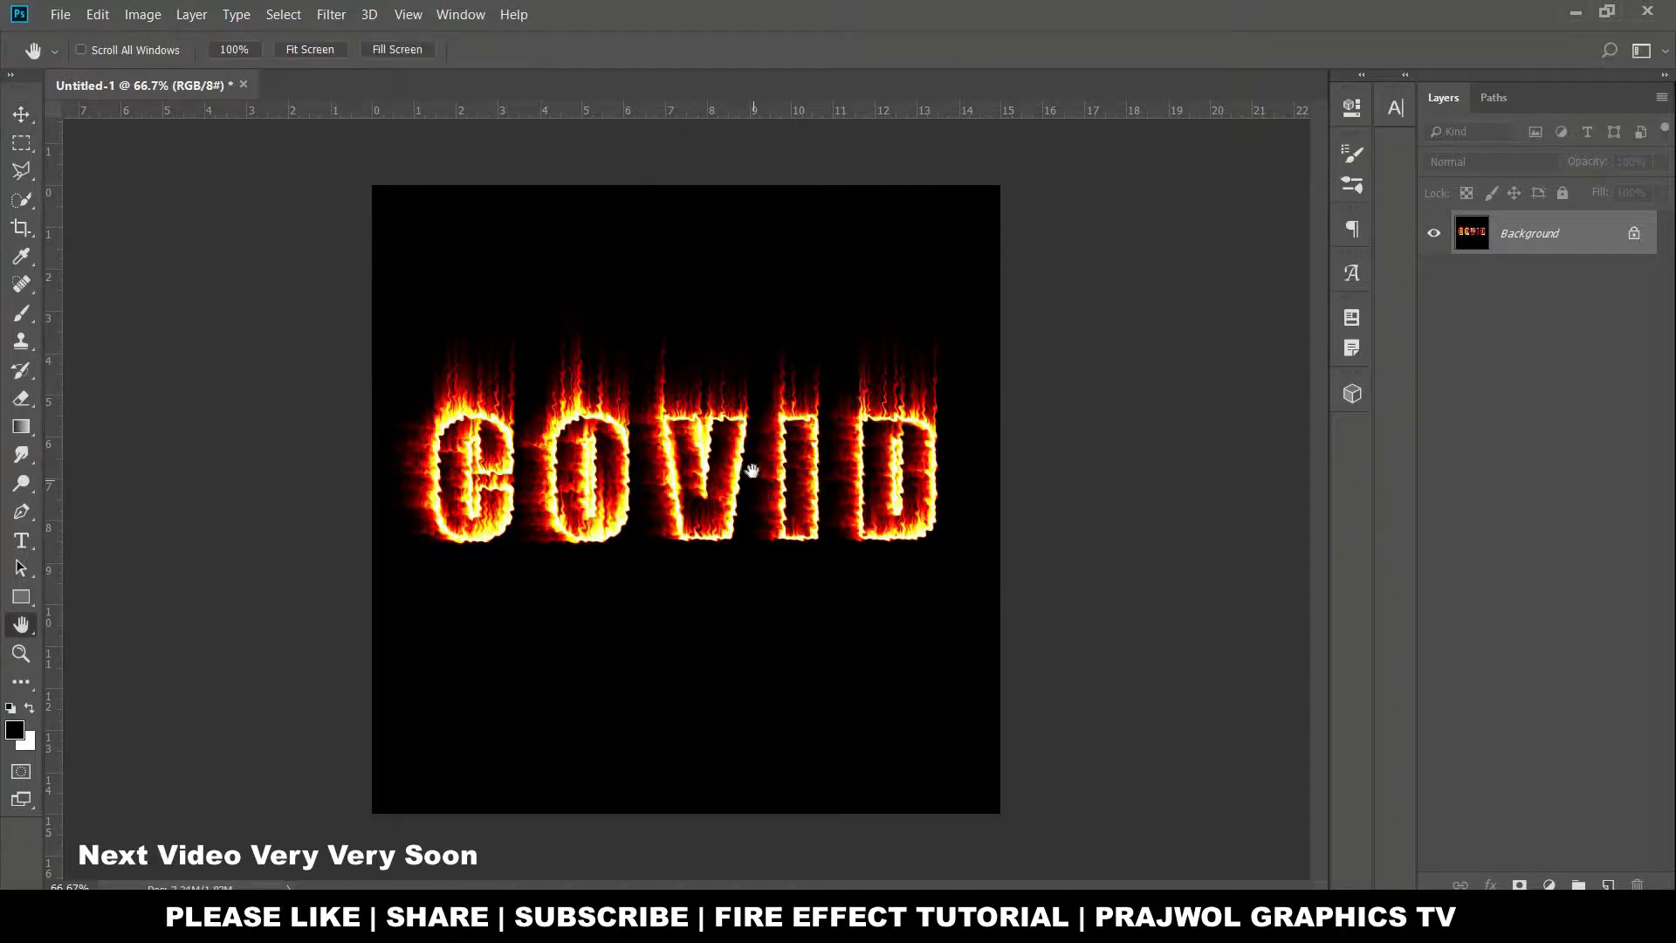
{"action": "key", "text": "v"}
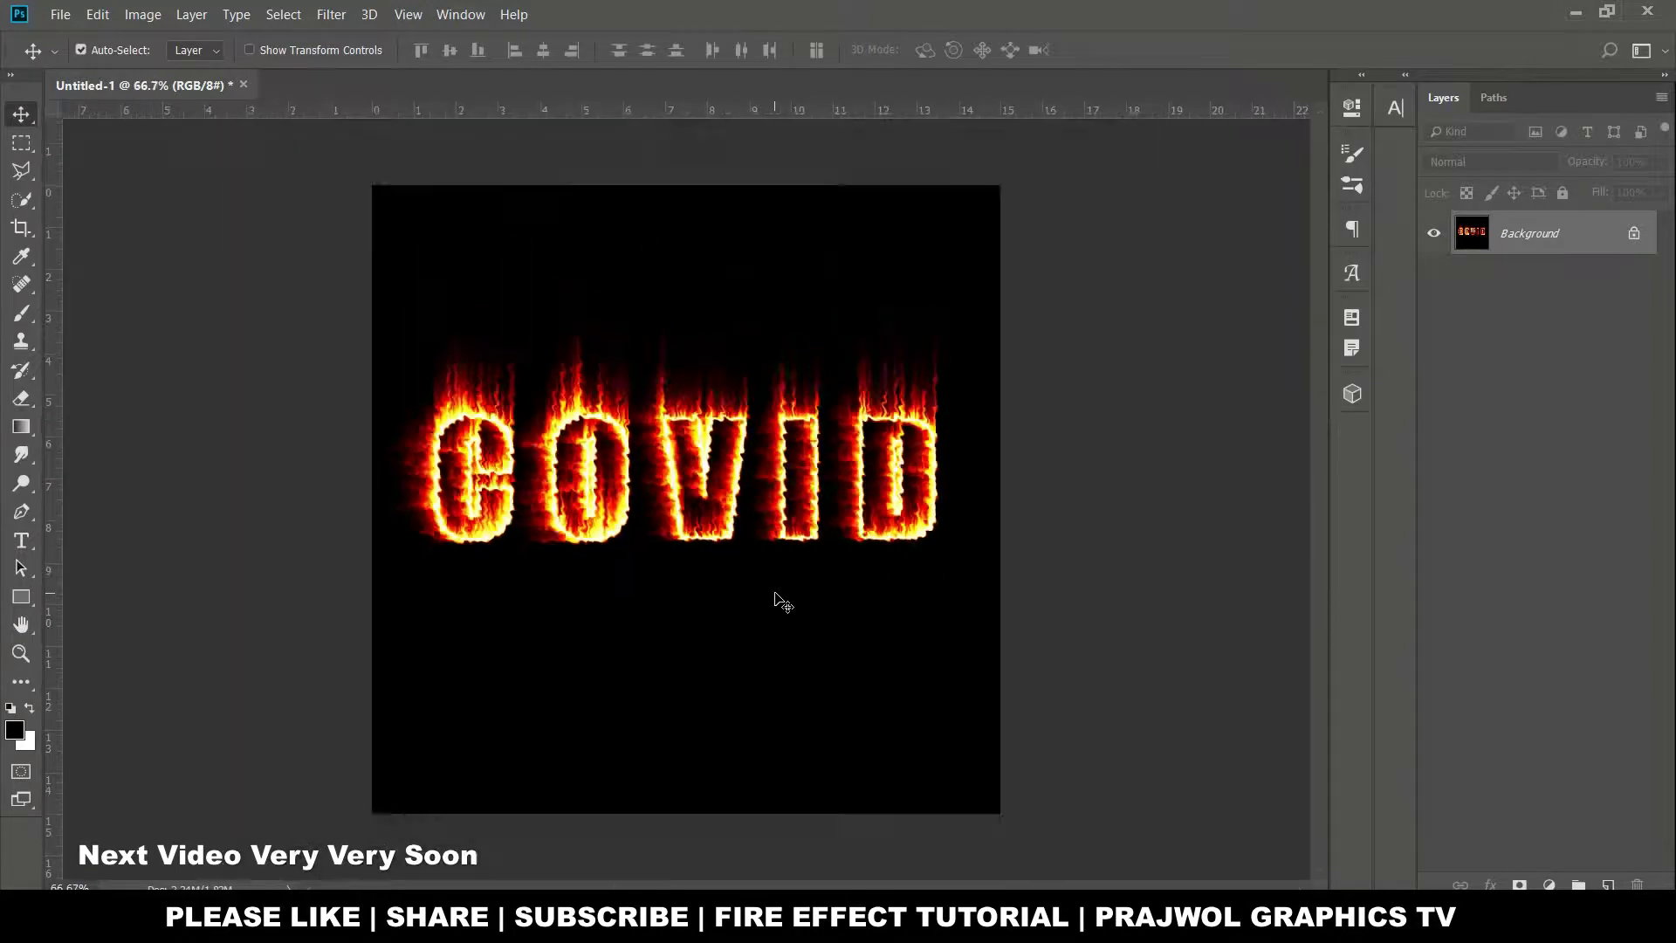
{"action": "left_click", "coordinate": [61, 14]}
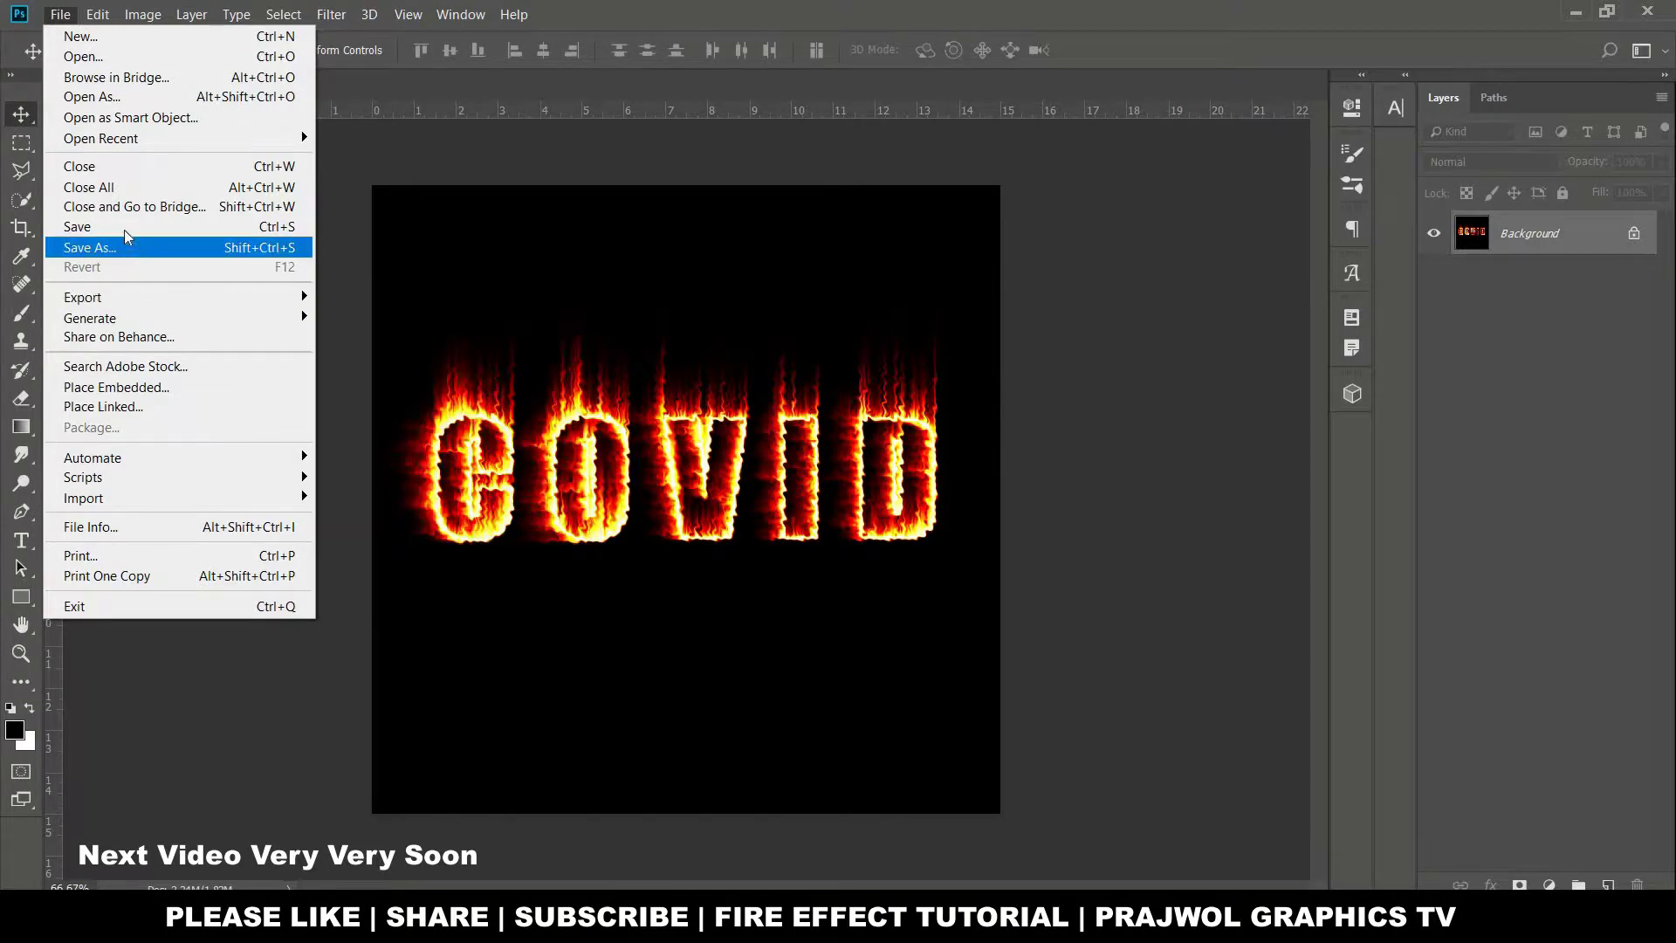
{"action": "left_click", "coordinate": [1098, 355]}
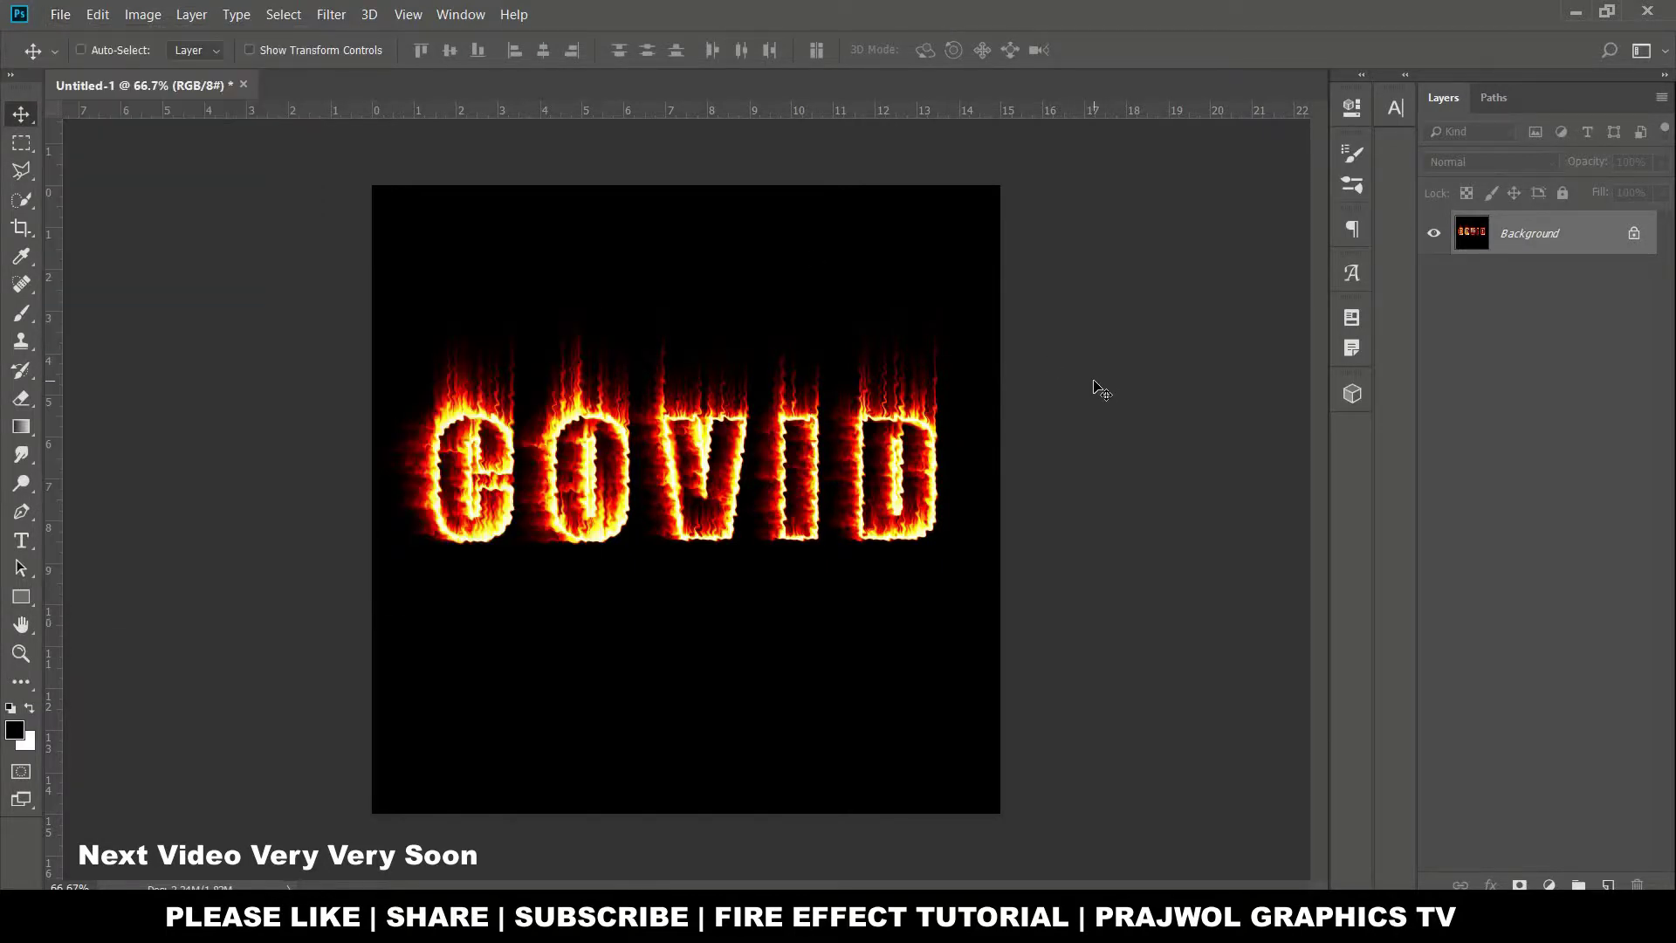